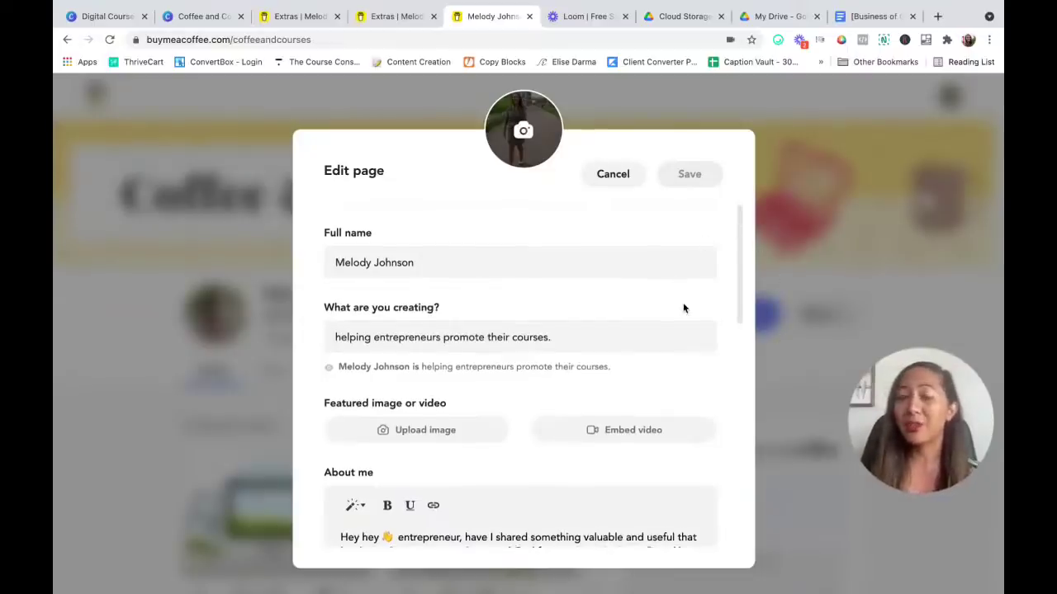
Step: Review the Edit page form's profile, About me, website, theme, supporter count, membership and social sharing settings
{"action": "scroll", "coordinate": [682, 305], "scroll_direction": "down", "scroll_amount": 2}
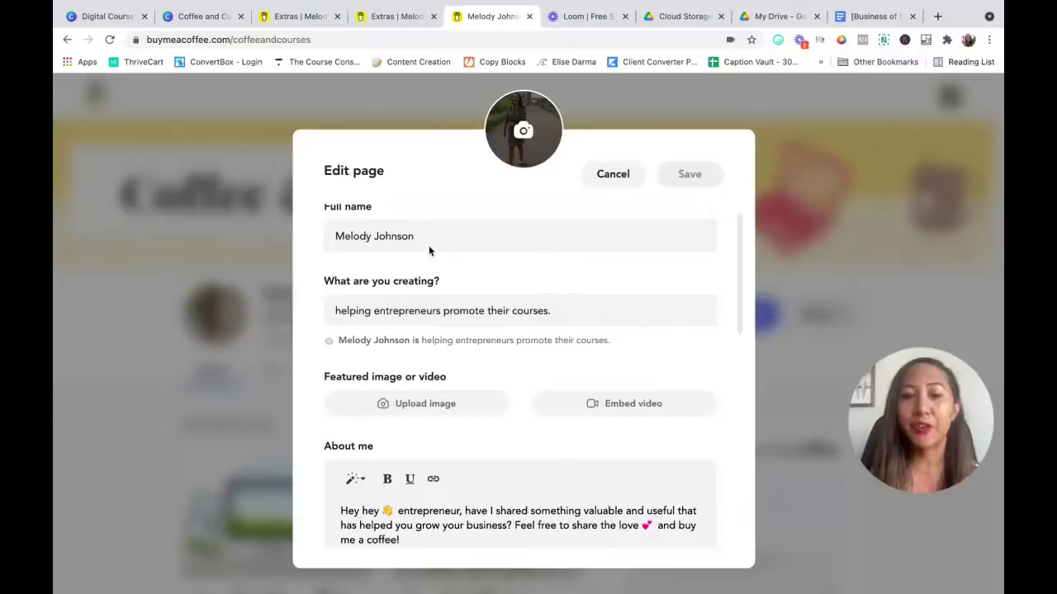
{"action": "scroll", "coordinate": [446, 289], "scroll_direction": "down", "scroll_amount": 1}
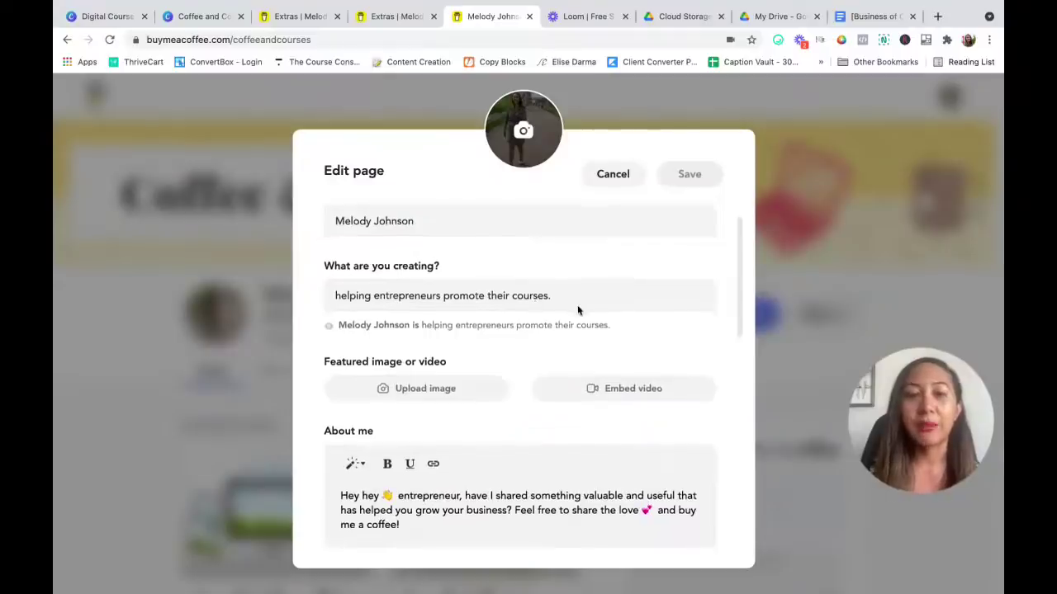
{"action": "scroll", "coordinate": [577, 310], "scroll_direction": "down", "scroll_amount": 2}
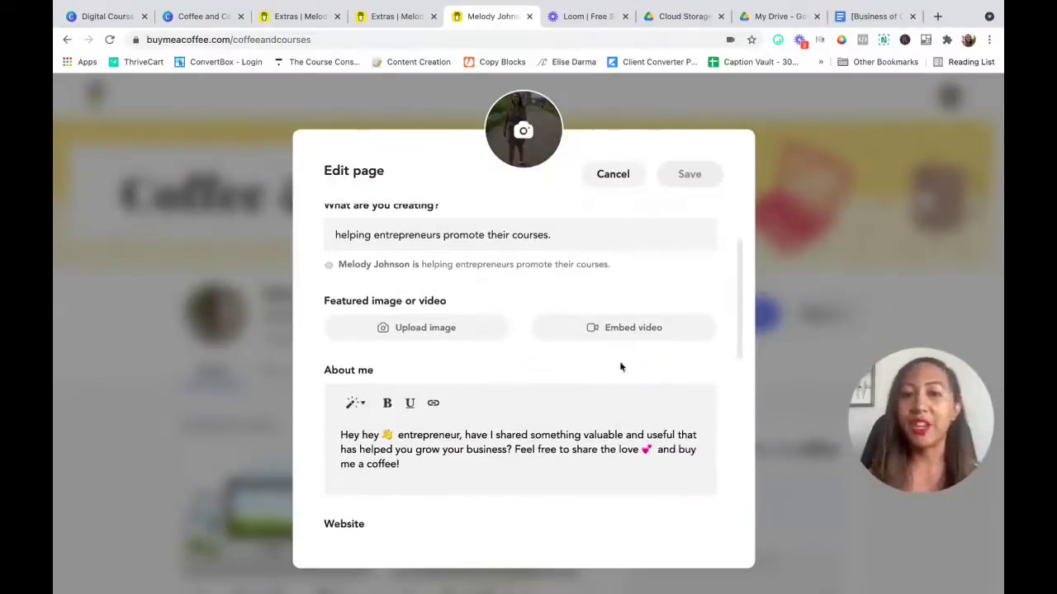
{"action": "scroll", "coordinate": [435, 468], "scroll_direction": "down", "scroll_amount": 5}
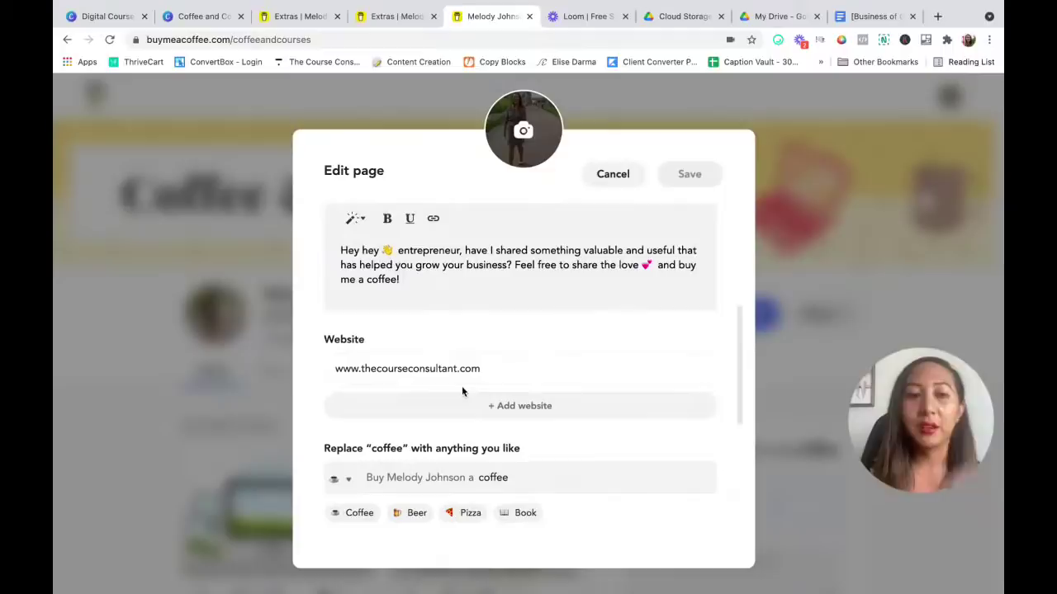
{"action": "scroll", "coordinate": [464, 400], "scroll_direction": "down", "scroll_amount": 5}
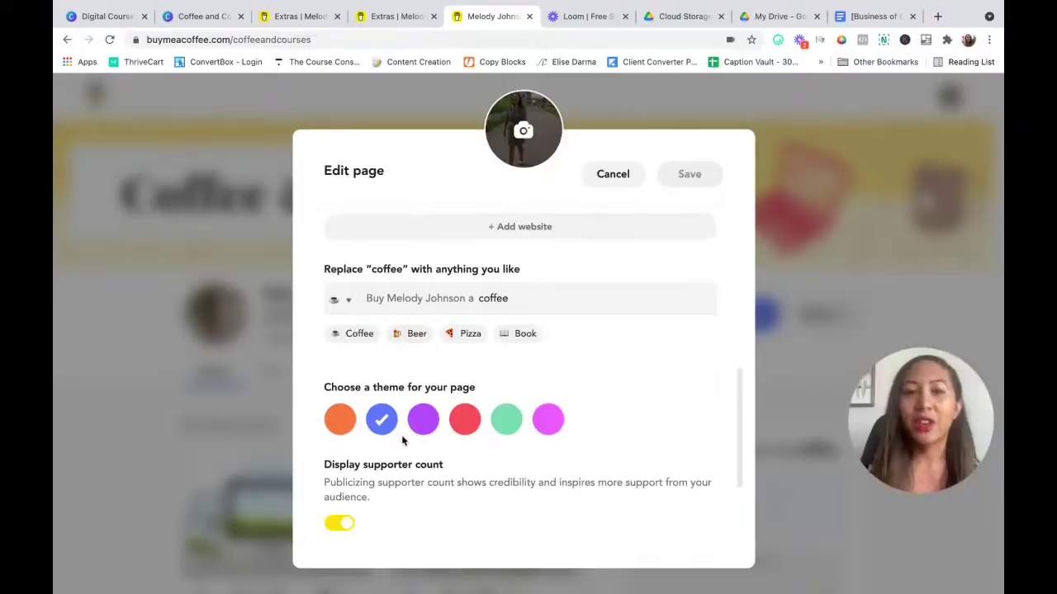
{"action": "scroll", "coordinate": [404, 441], "scroll_direction": "down", "scroll_amount": 3}
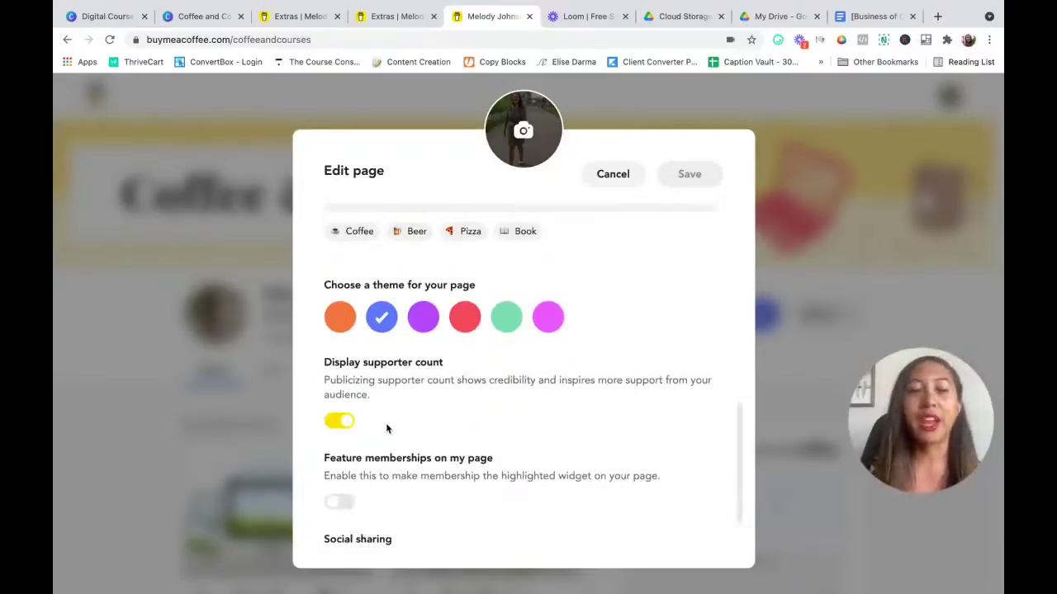
{"action": "scroll", "coordinate": [386, 428], "scroll_direction": "down", "scroll_amount": 1}
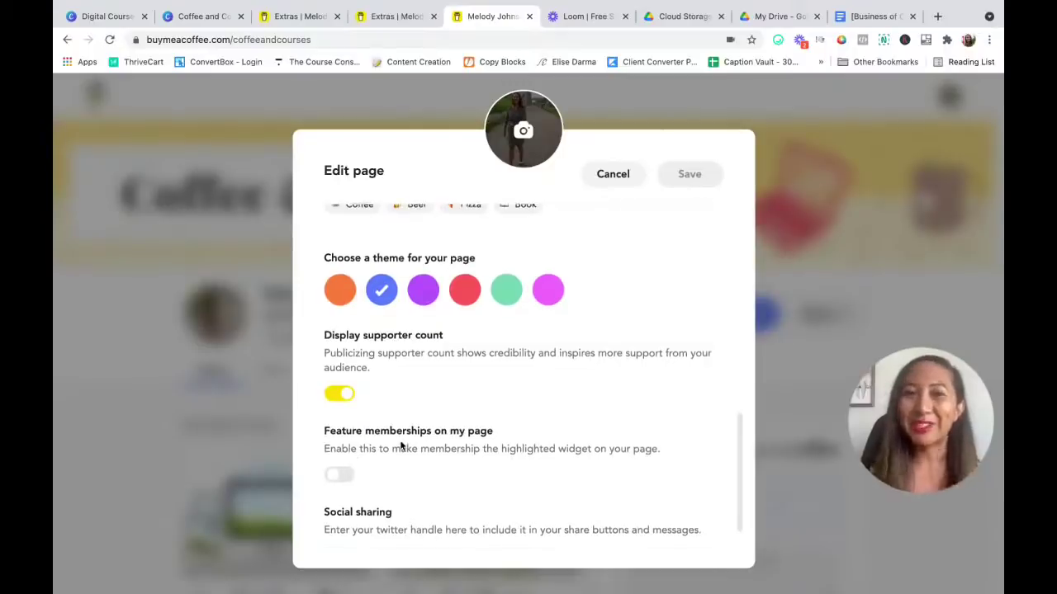
{"action": "scroll", "coordinate": [401, 446], "scroll_direction": "down", "scroll_amount": 1}
{"action": "scroll", "coordinate": [400, 446], "scroll_direction": "down", "scroll_amount": 1}
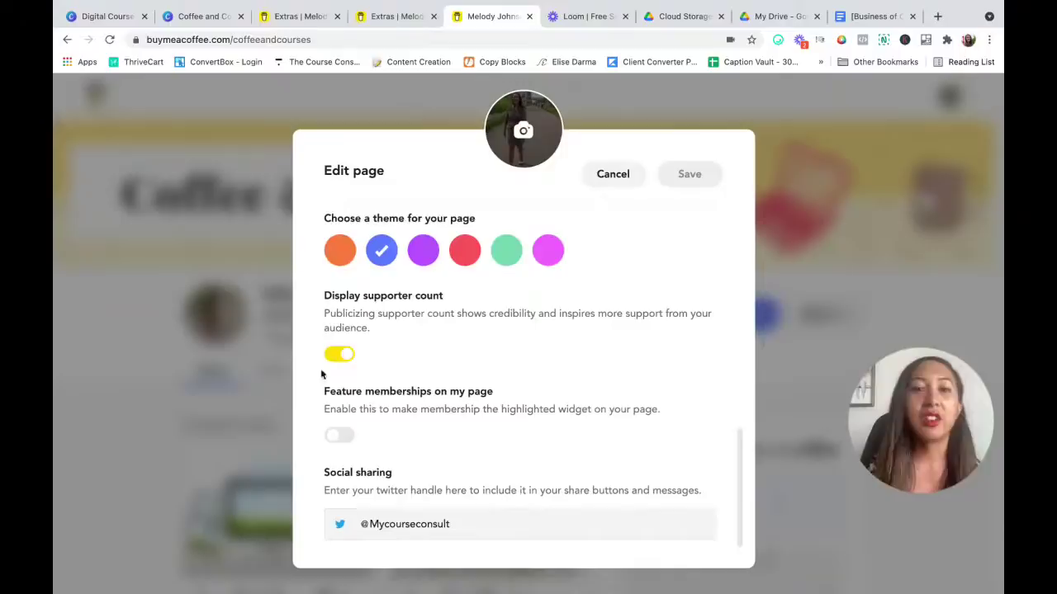
Step: Replace the profile picture with 149797105_...36181_n.jpeg from the Headshots folder and save the page
{"action": "scroll", "coordinate": [576, 389], "scroll_direction": "up", "scroll_amount": 10}
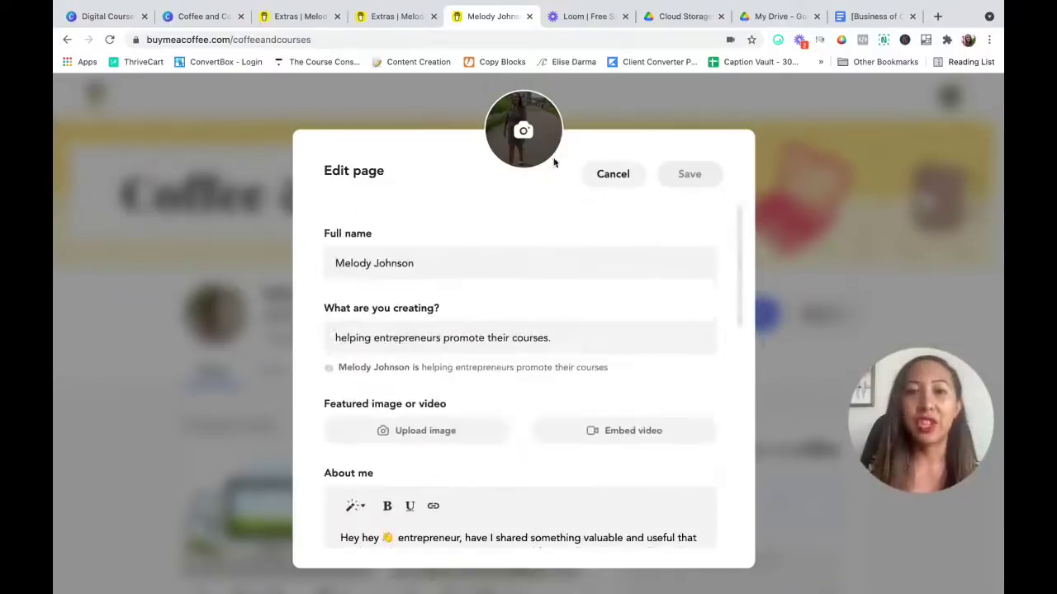
{"action": "left_click", "coordinate": [527, 137]}
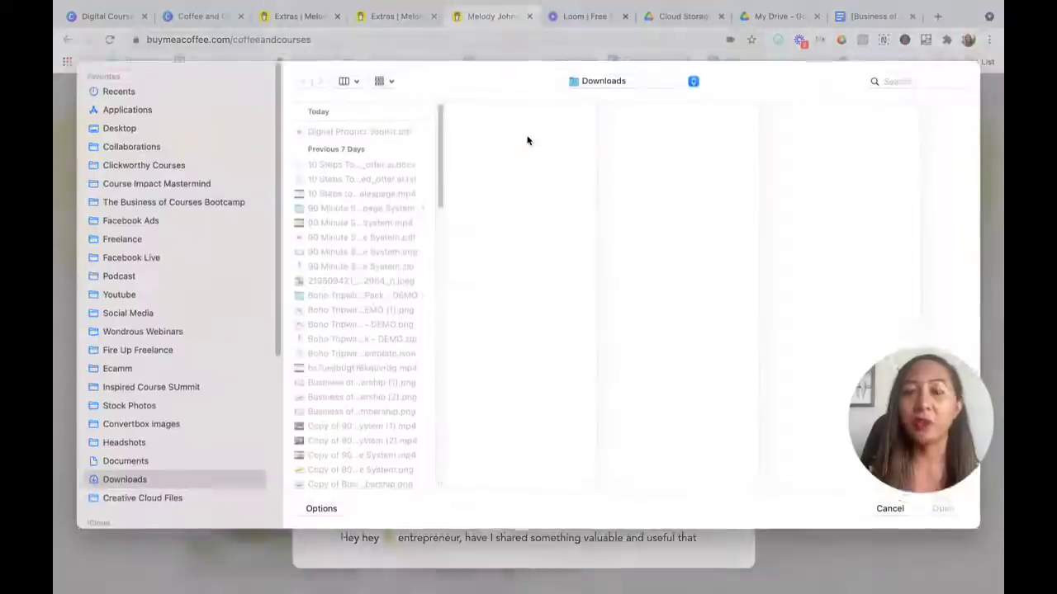
{"action": "left_click", "coordinate": [140, 445]}
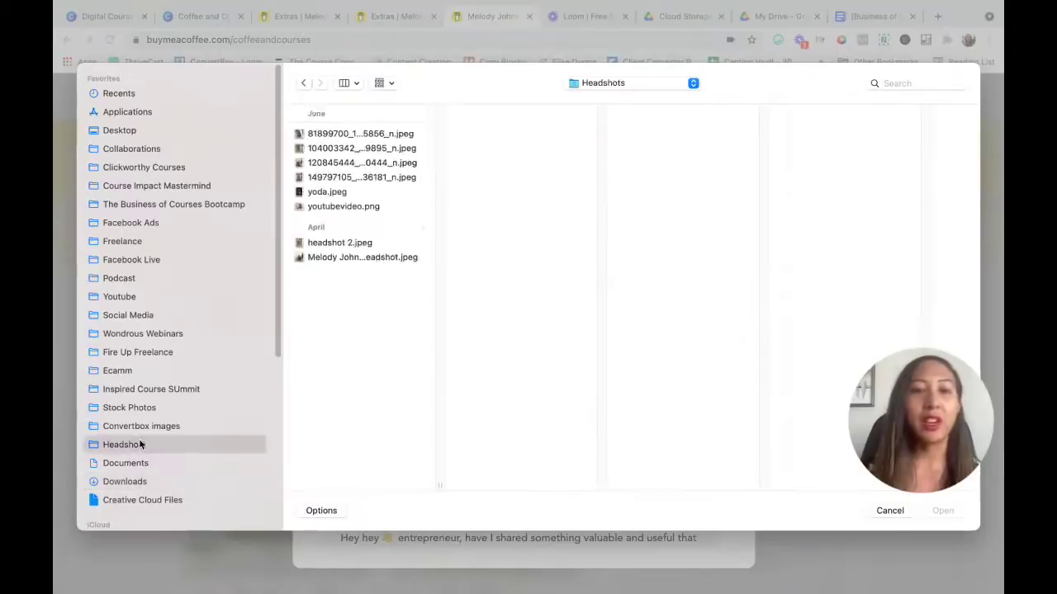
{"action": "left_click", "coordinate": [350, 165]}
{"action": "left_click", "coordinate": [356, 180]}
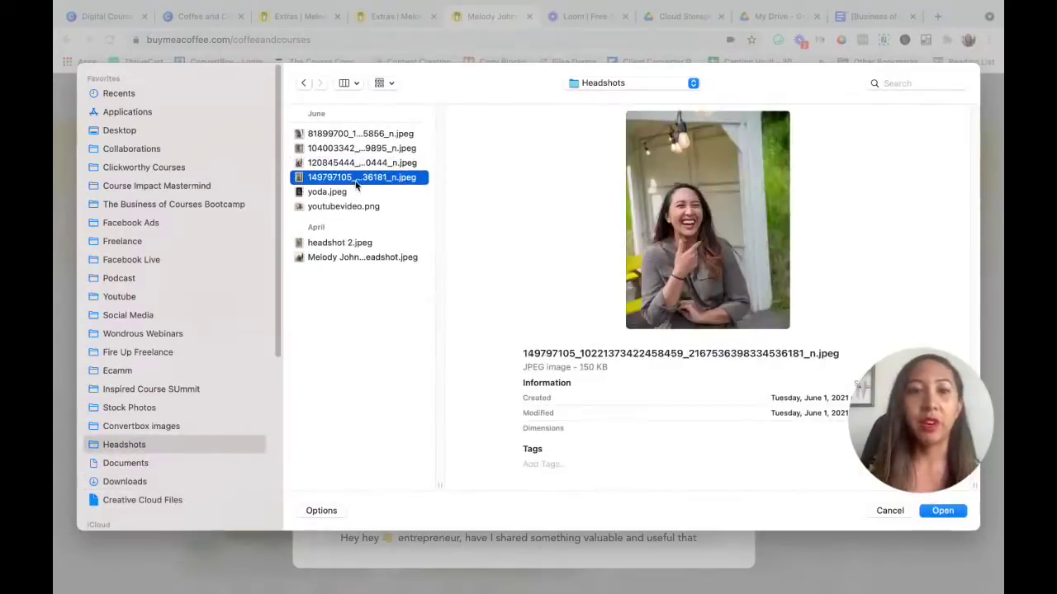
{"action": "left_click", "coordinate": [940, 512]}
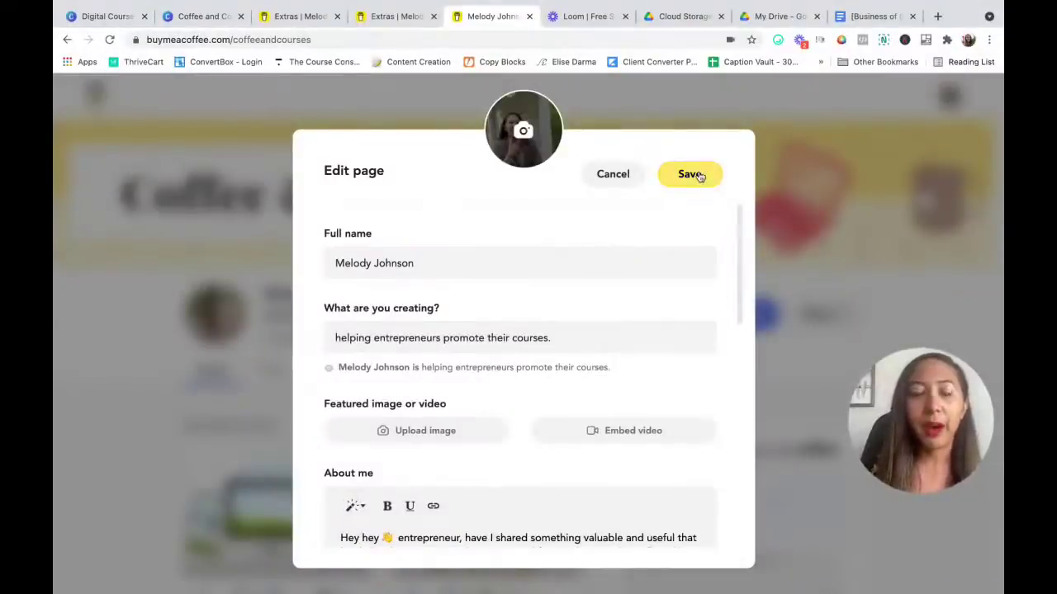
{"action": "left_click", "coordinate": [699, 179]}
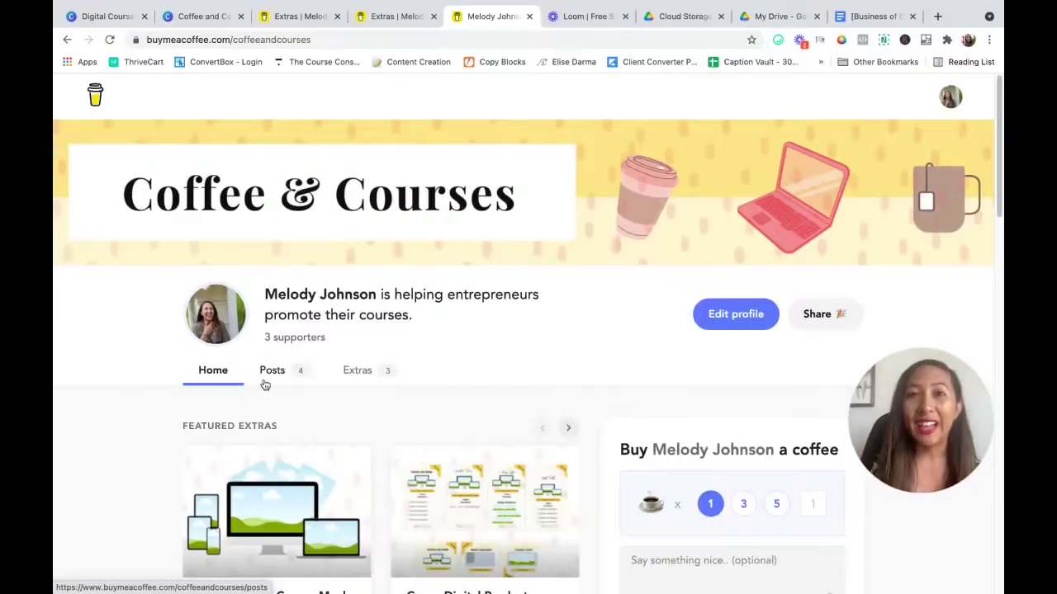
Step: Look over the creator page's home content, then its published posts
{"action": "scroll", "coordinate": [749, 403], "scroll_direction": "down", "scroll_amount": 3}
{"action": "scroll", "coordinate": [749, 403], "scroll_direction": "down", "scroll_amount": 4}
{"action": "scroll", "coordinate": [748, 403], "scroll_direction": "up", "scroll_amount": 7}
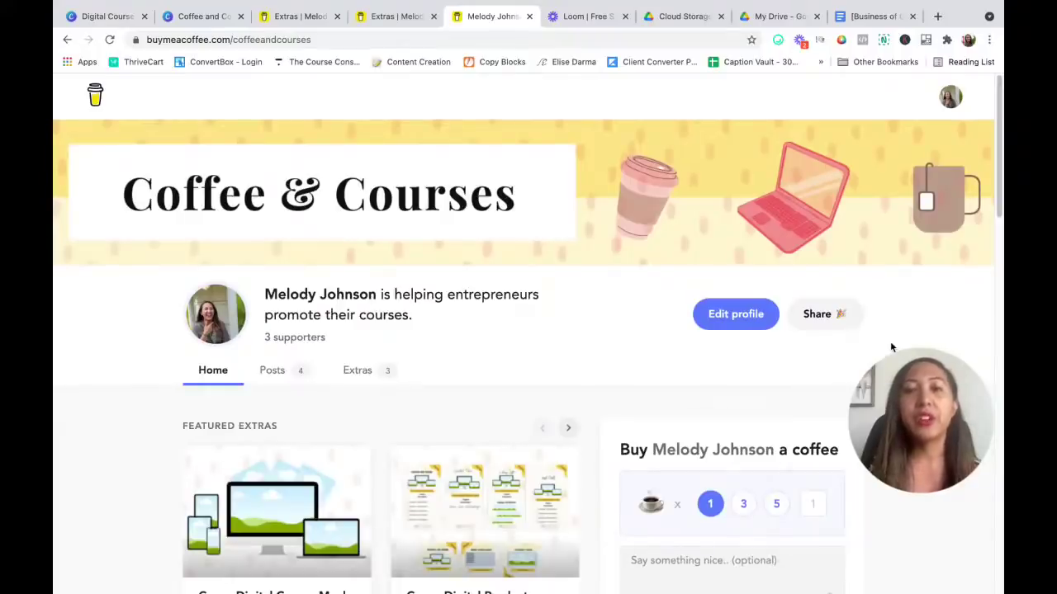
{"action": "scroll", "coordinate": [892, 347], "scroll_direction": "down", "scroll_amount": 2}
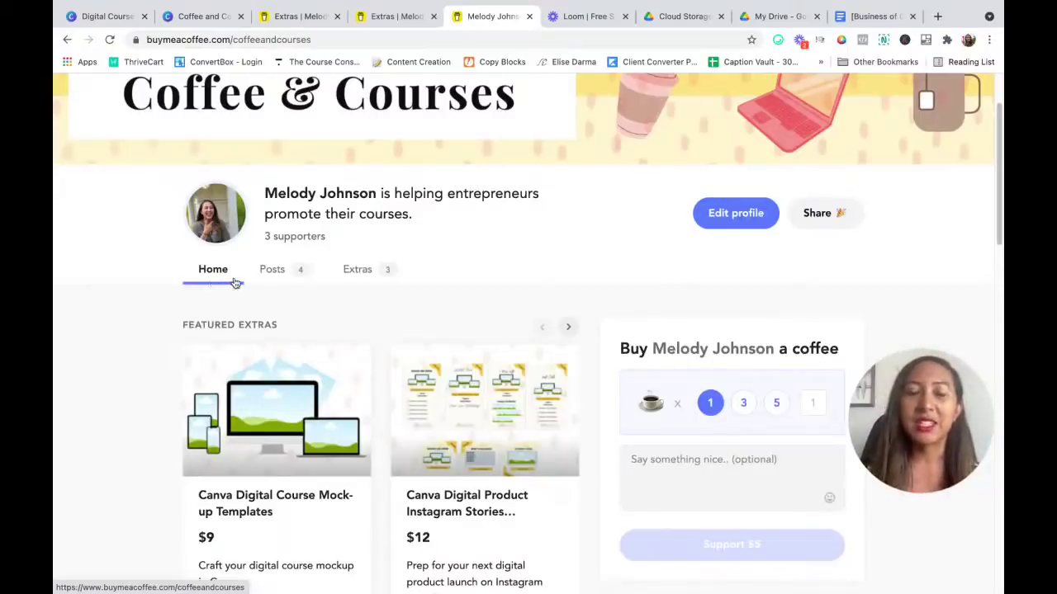
{"action": "left_click", "coordinate": [286, 279]}
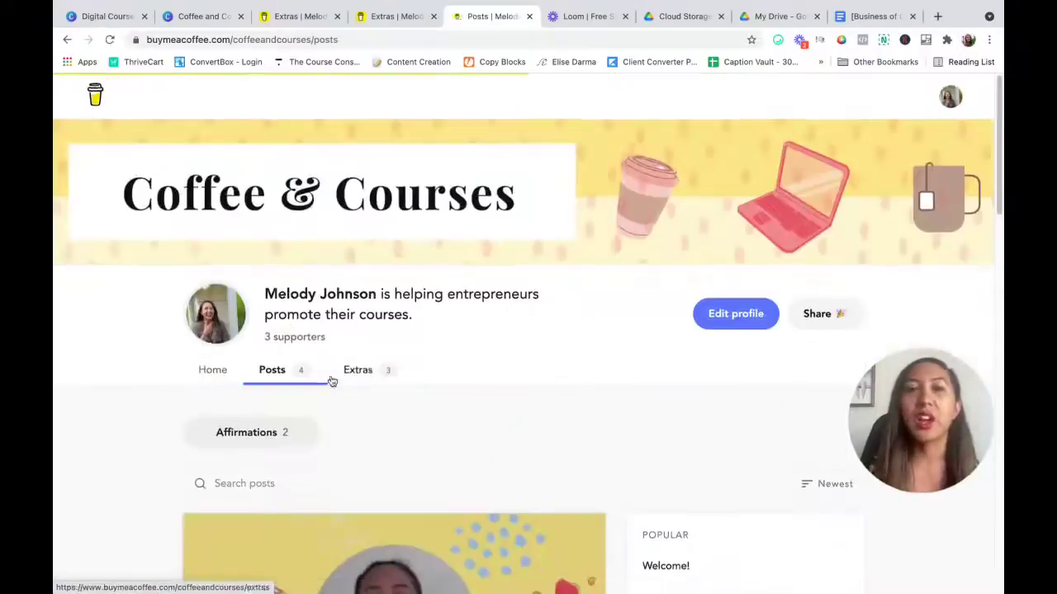
{"action": "scroll", "coordinate": [331, 382], "scroll_direction": "down", "scroll_amount": 5}
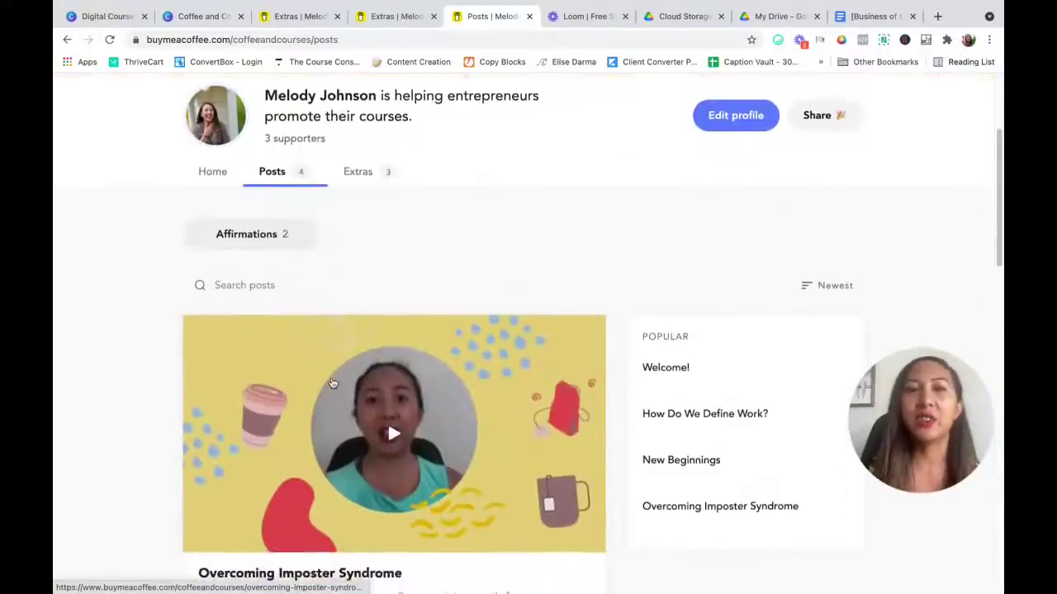
{"action": "scroll", "coordinate": [331, 382], "scroll_direction": "down", "scroll_amount": 2}
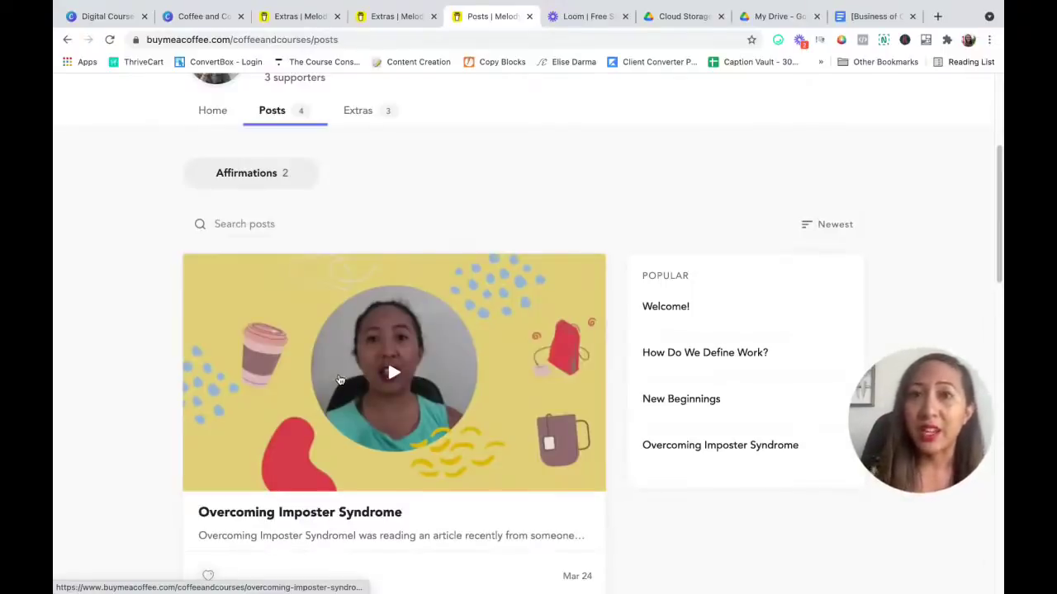
{"action": "scroll", "coordinate": [339, 379], "scroll_direction": "down", "scroll_amount": 1}
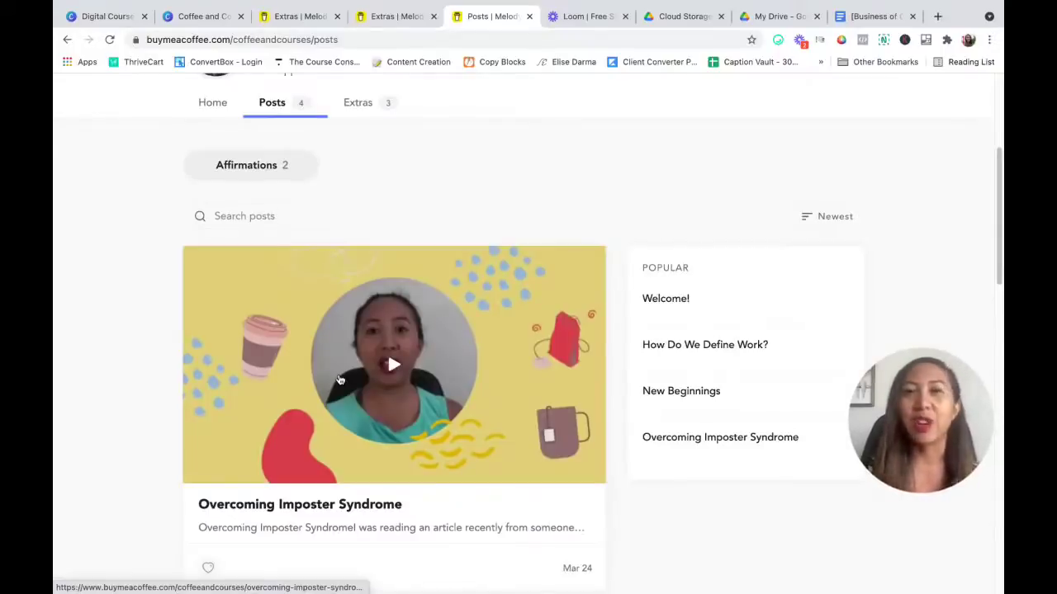
{"action": "scroll", "coordinate": [271, 243], "scroll_direction": "up", "scroll_amount": 1}
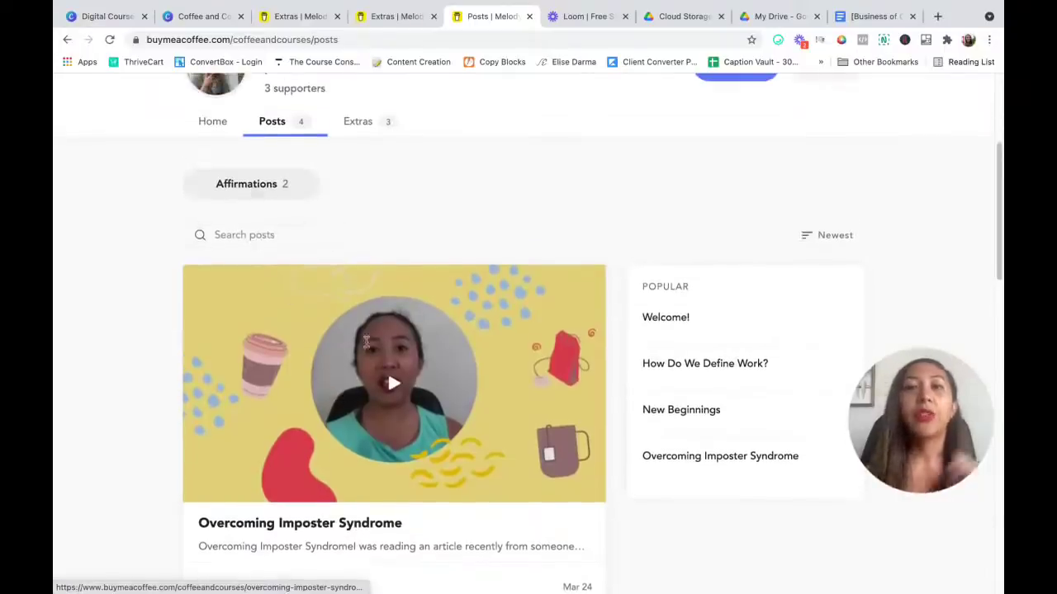
{"action": "scroll", "coordinate": [370, 362], "scroll_direction": "up", "scroll_amount": 3}
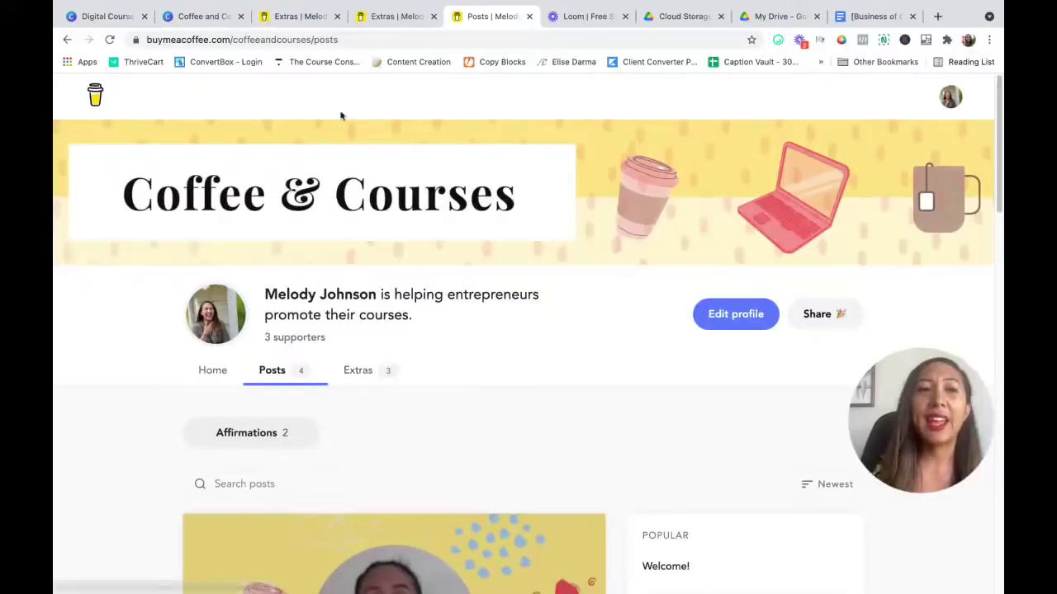
Step: Go to the Extras area of the creator dashboard and start a new Digital Download extra
{"action": "left_click", "coordinate": [96, 96]}
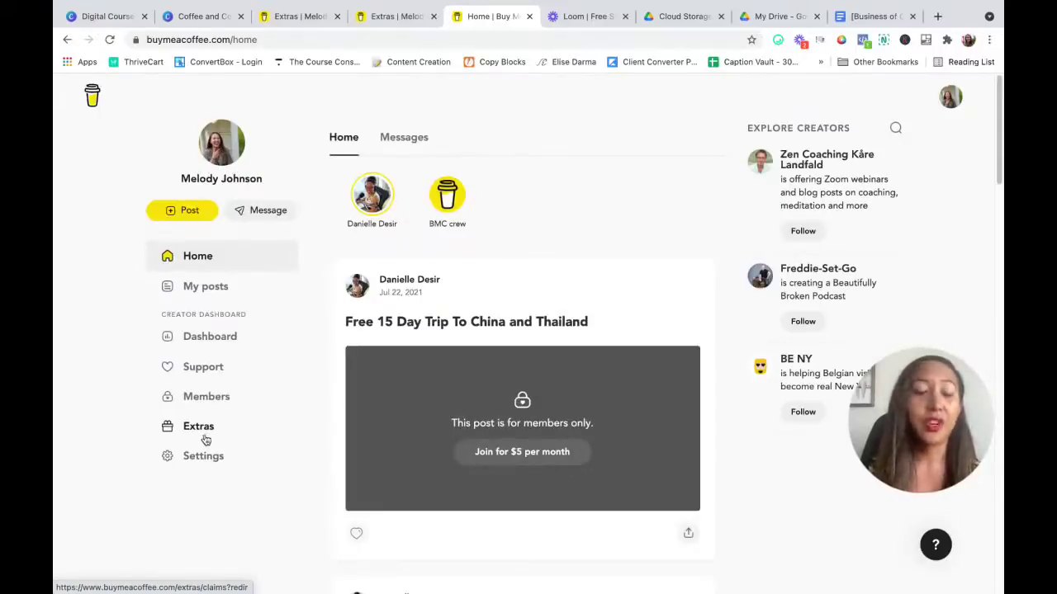
{"action": "left_click", "coordinate": [195, 428]}
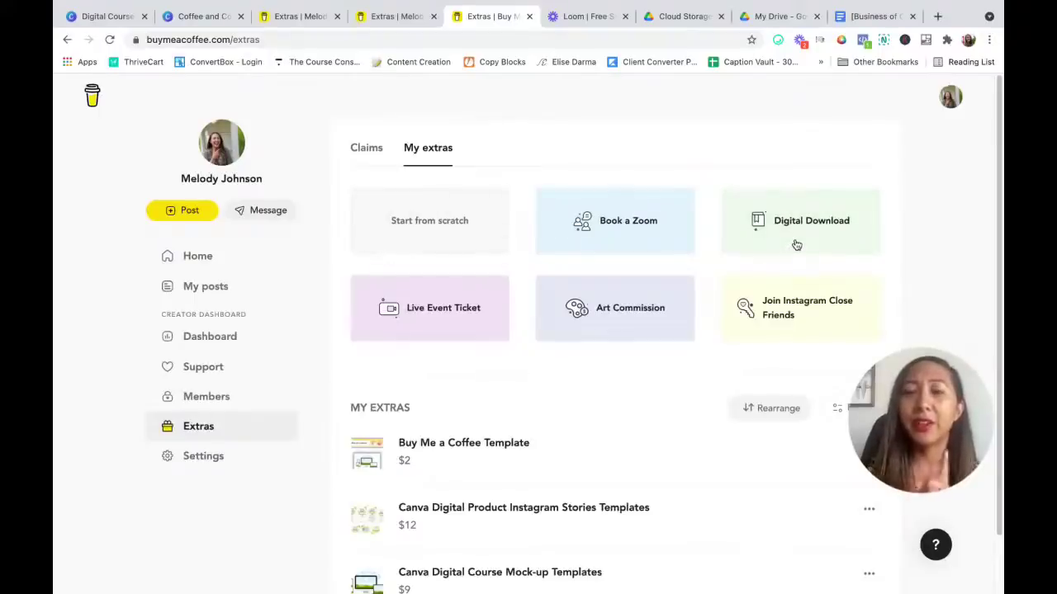
{"action": "scroll", "coordinate": [570, 462], "scroll_direction": "down", "scroll_amount": 1}
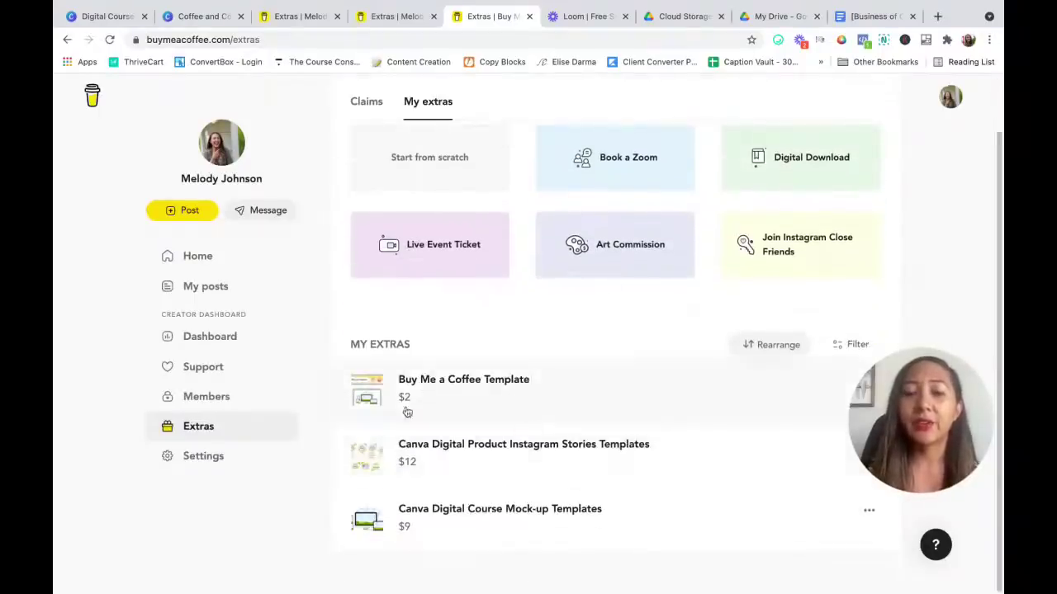
{"action": "left_click", "coordinate": [797, 158]}
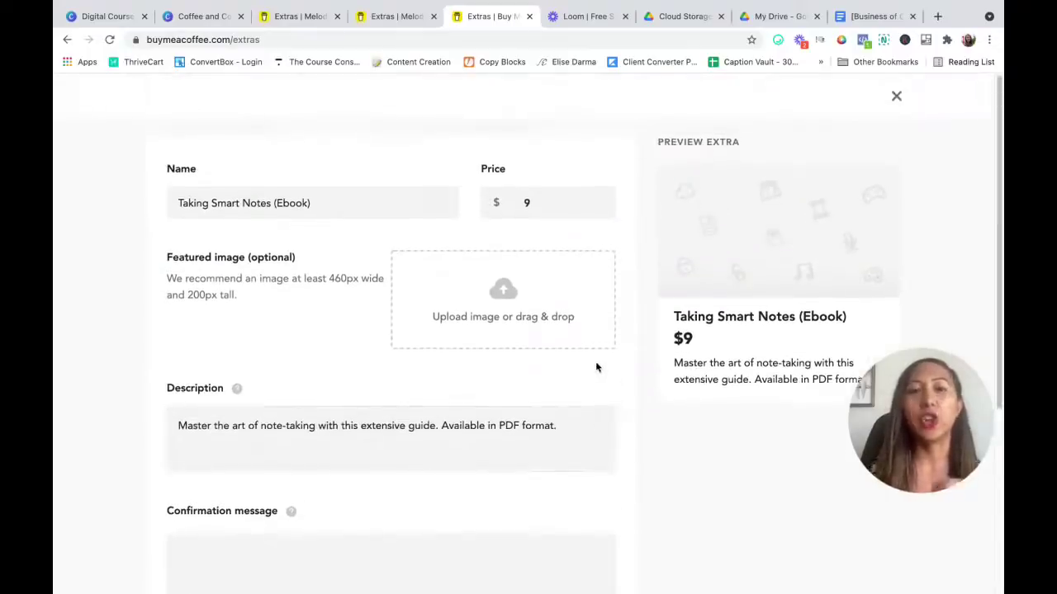
Step: Name the extra "Digital Product Template" and set its price to $3
{"action": "triple_click", "coordinate": [347, 198]}
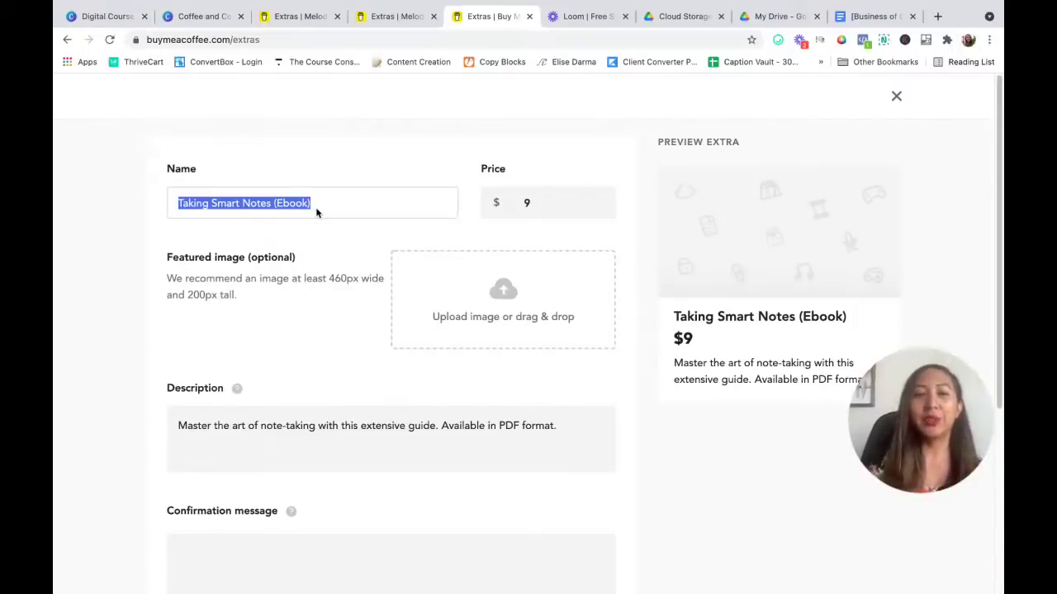
{"action": "left_click", "coordinate": [337, 212]}
{"action": "left_click_drag", "start_coordinate": [336, 212], "coordinate": [181, 202]}
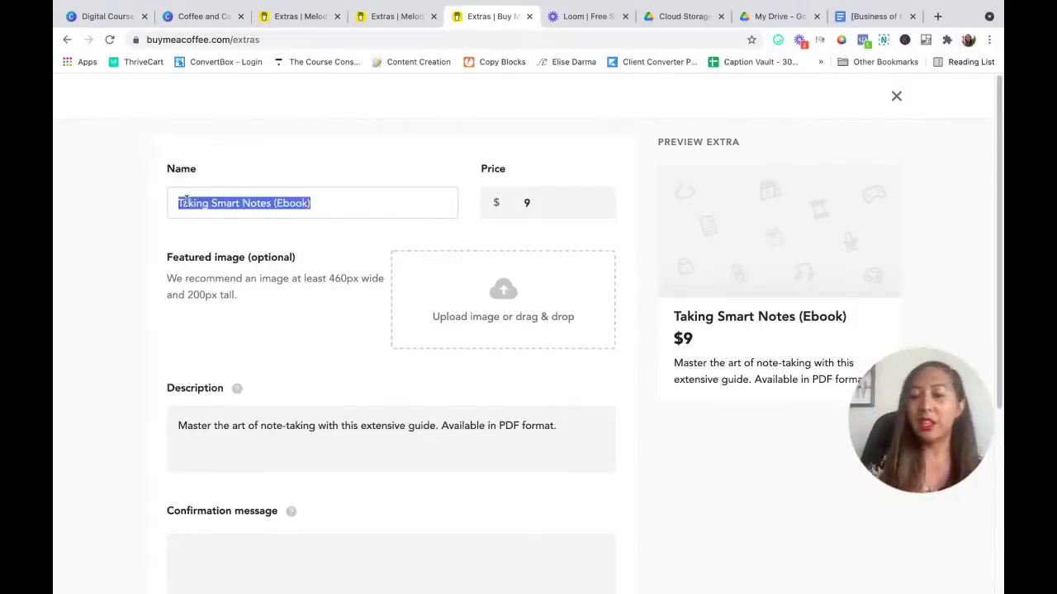
{"action": "key", "text": "BackSpace"}
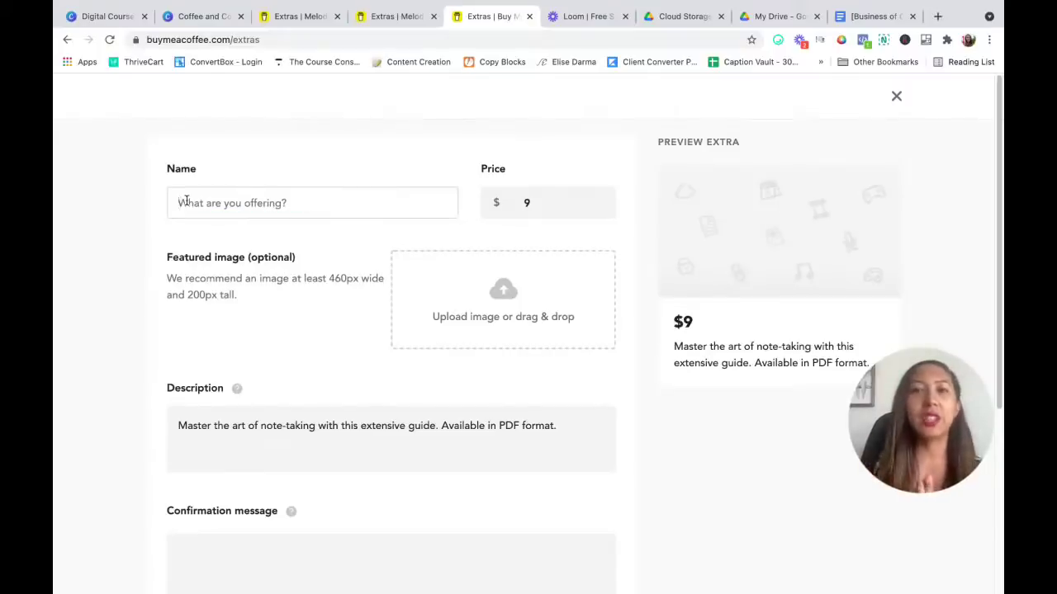
{"action": "type", "text": "Digi"}
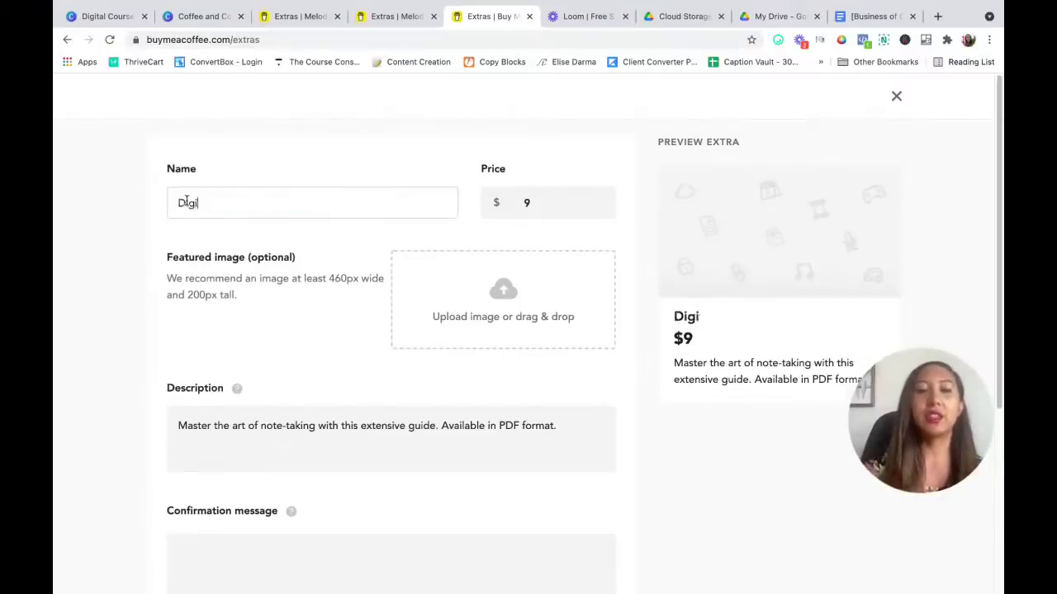
{"action": "type", "text": "tal Product Template"}
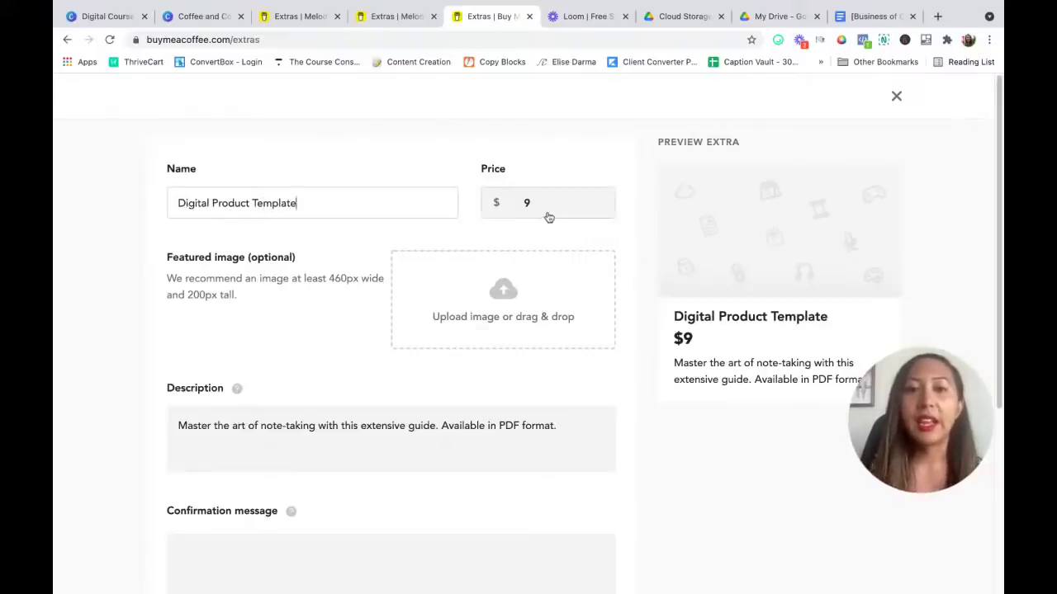
{"action": "left_click_drag", "start_coordinate": [548, 213], "coordinate": [525, 183]}
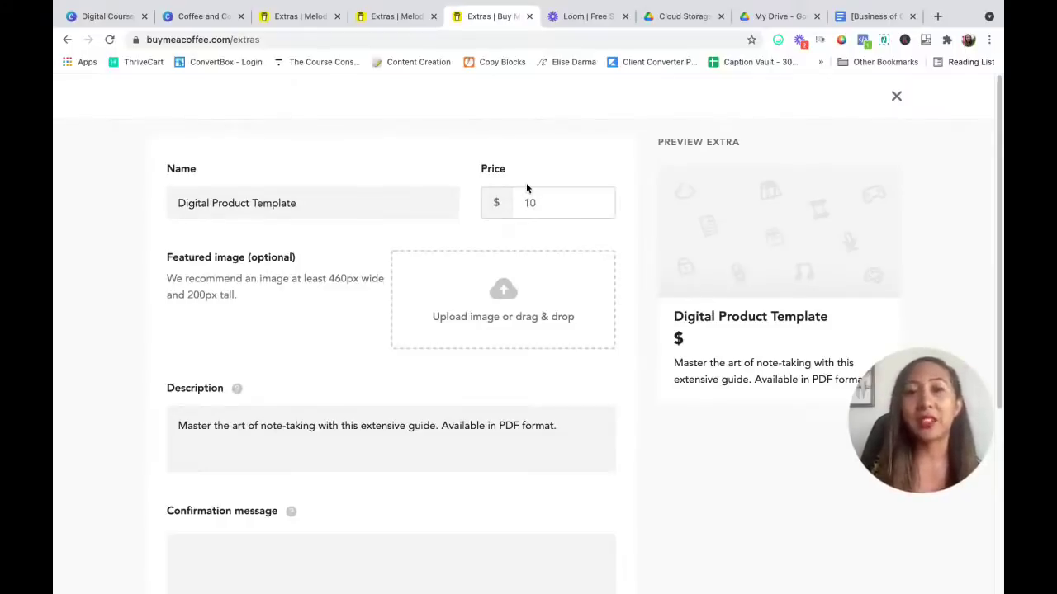
{"action": "type", "text": "3"}
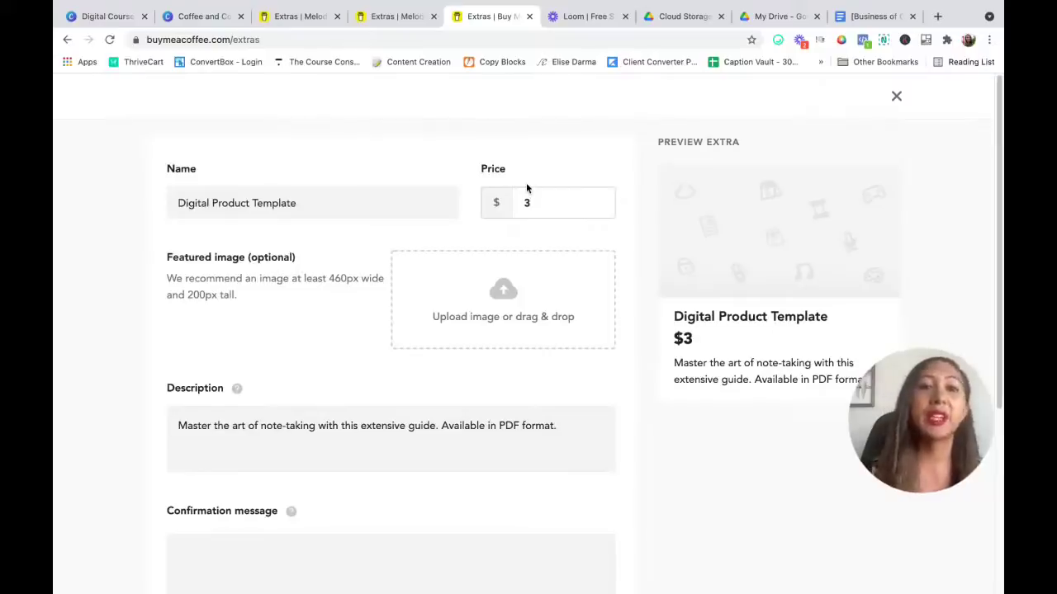
{"action": "scroll", "coordinate": [424, 318], "scroll_direction": "down", "scroll_amount": 3}
{"action": "scroll", "coordinate": [424, 325], "scroll_direction": "up", "scroll_amount": 3}
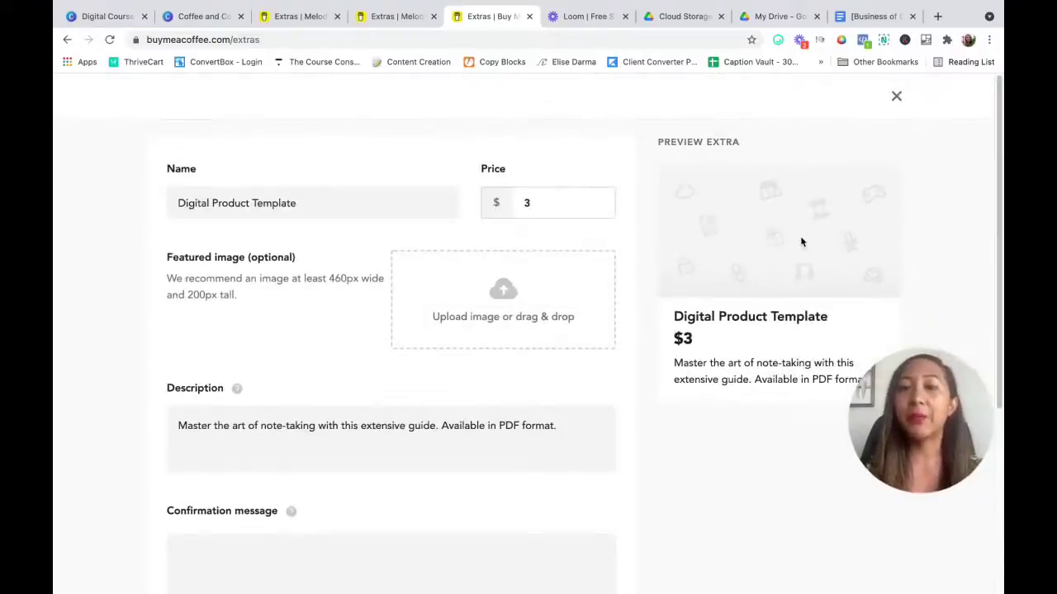
{"action": "left_click", "coordinate": [520, 319]}
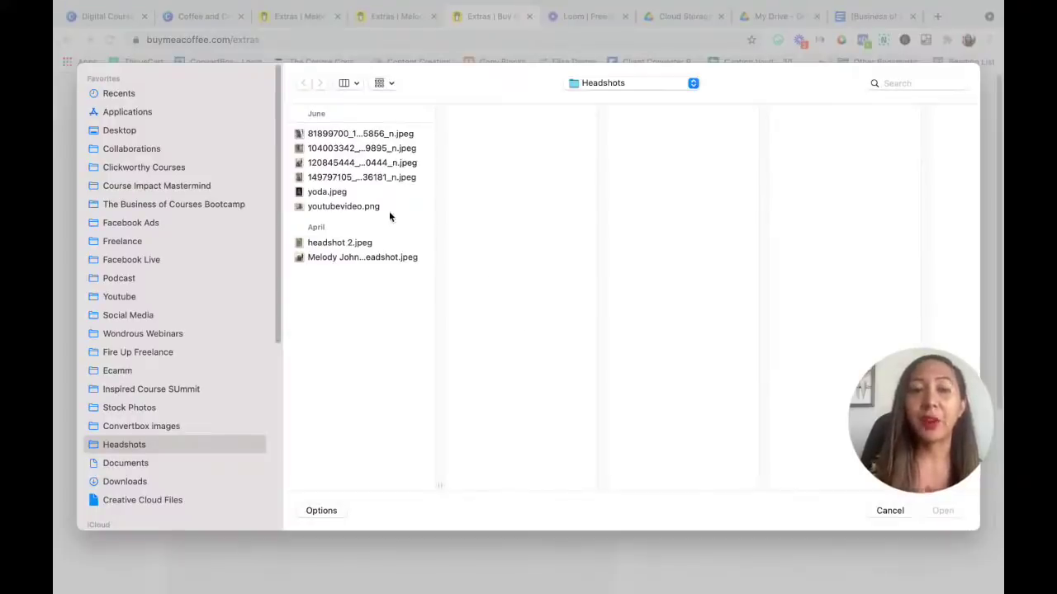
{"action": "left_click", "coordinate": [889, 510]}
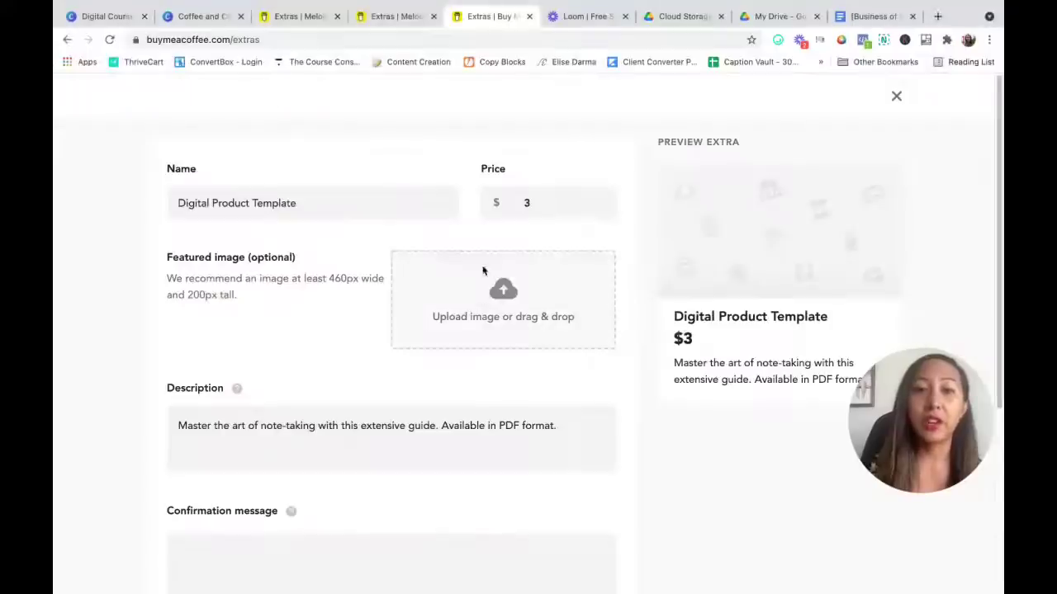
{"action": "left_click", "coordinate": [519, 299]}
{"action": "left_click", "coordinate": [890, 512]}
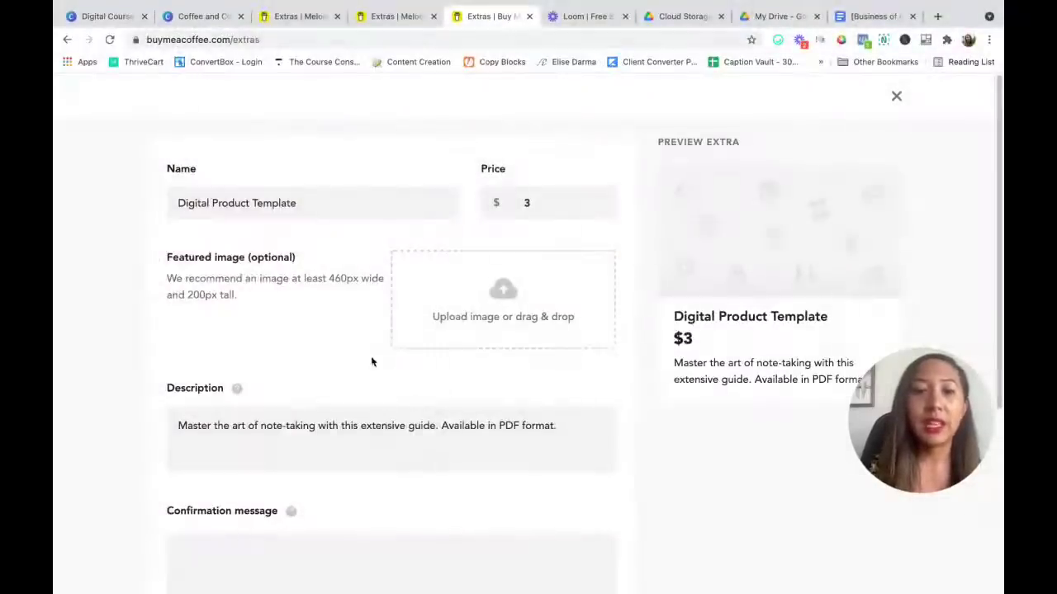
{"action": "left_click", "coordinate": [415, 305]}
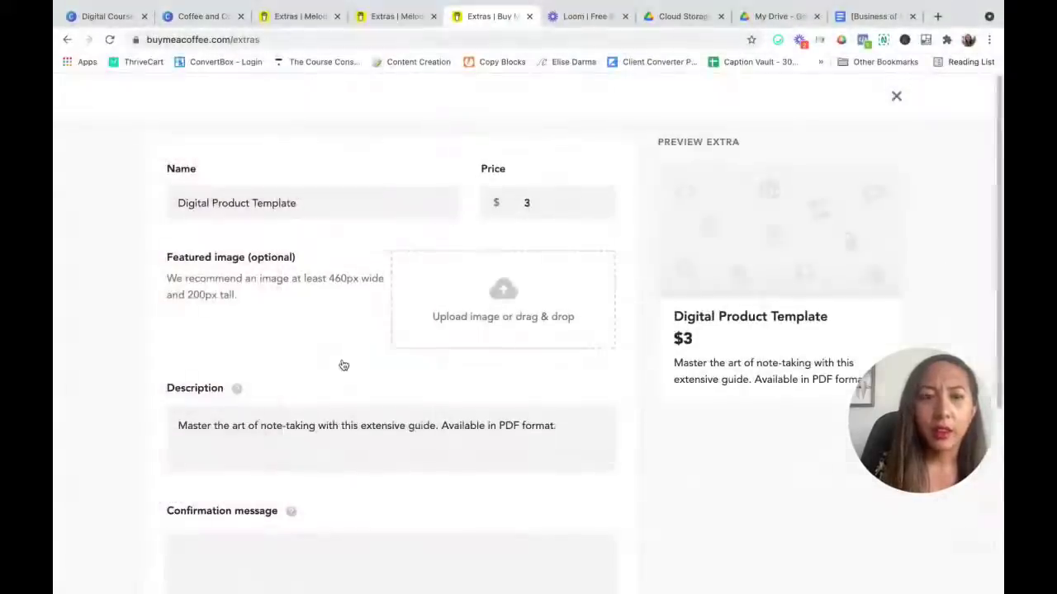
Step: Upload yoda.jpeg from the Headshots folder as the extra's featured image and accept the default crop
{"action": "scroll", "coordinate": [342, 366], "scroll_direction": "down", "scroll_amount": 2}
{"action": "scroll", "coordinate": [477, 258], "scroll_direction": "down", "scroll_amount": 2}
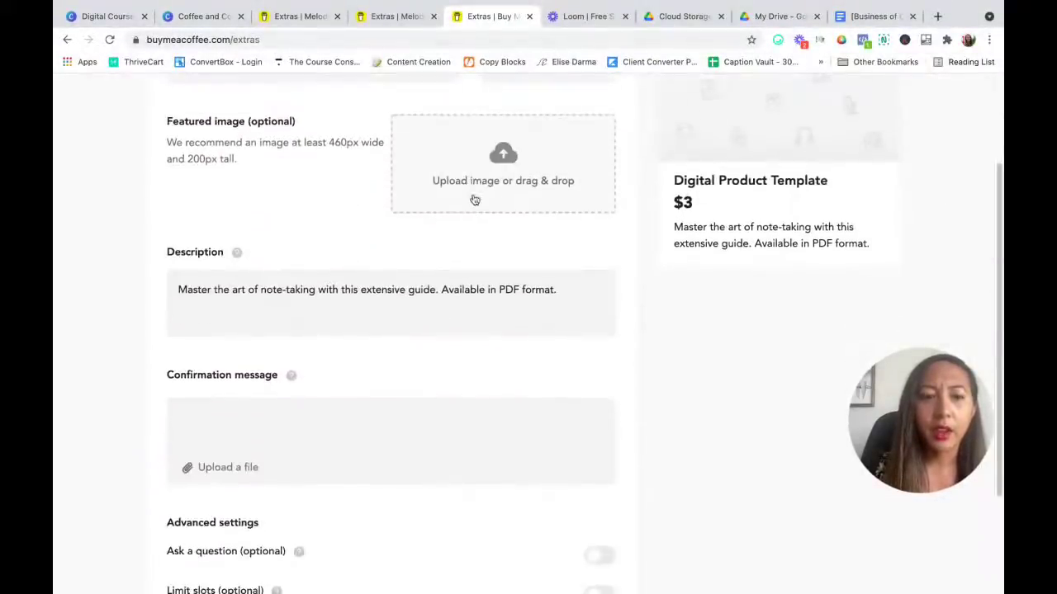
{"action": "left_click", "coordinate": [474, 198]}
{"action": "left_click", "coordinate": [332, 208]}
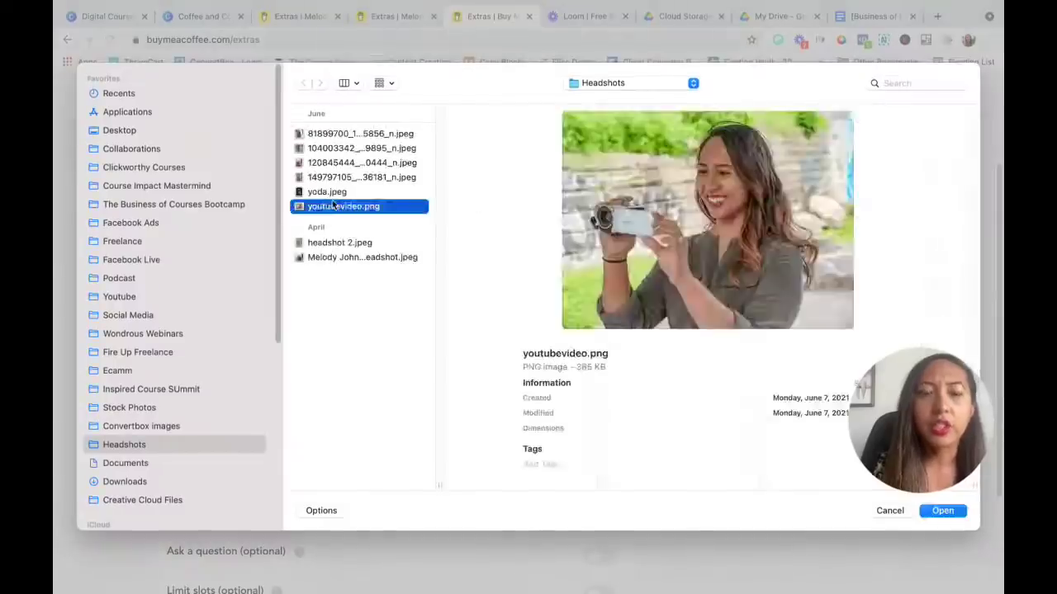
{"action": "left_click", "coordinate": [347, 193]}
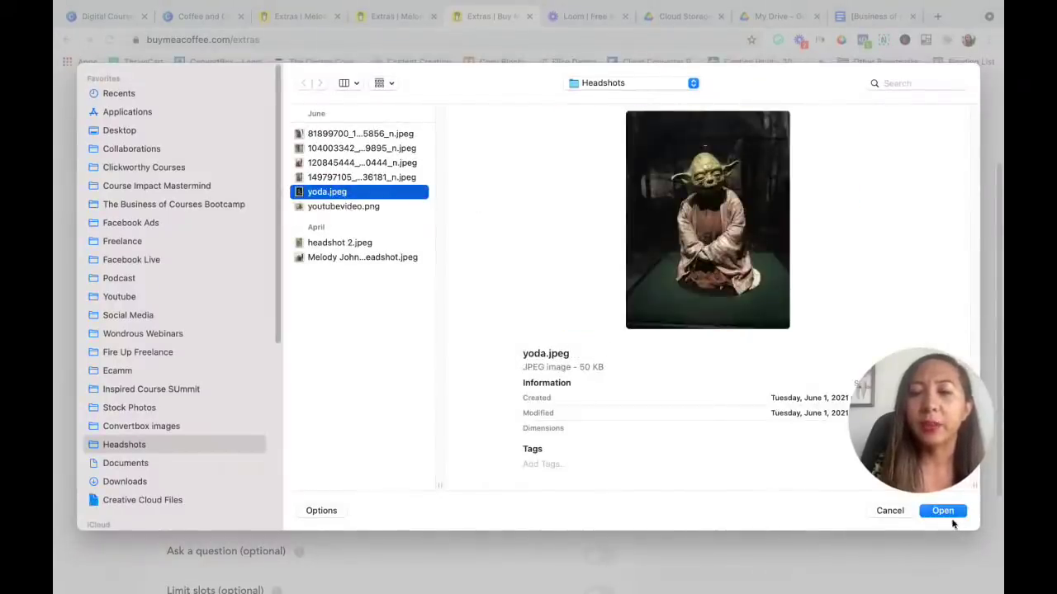
{"action": "key", "text": "Return"}
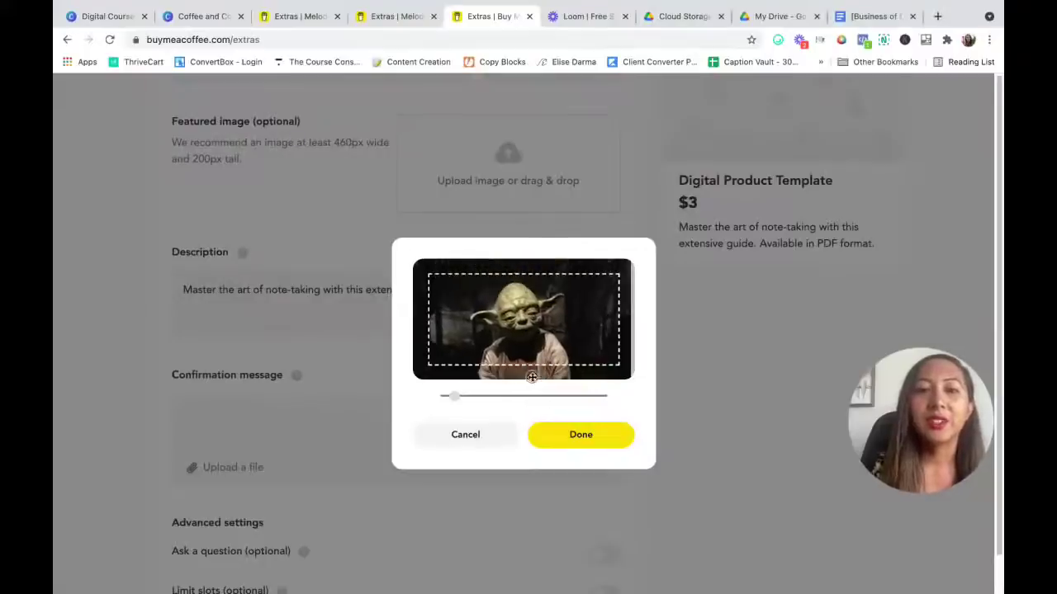
{"action": "left_click", "coordinate": [599, 436]}
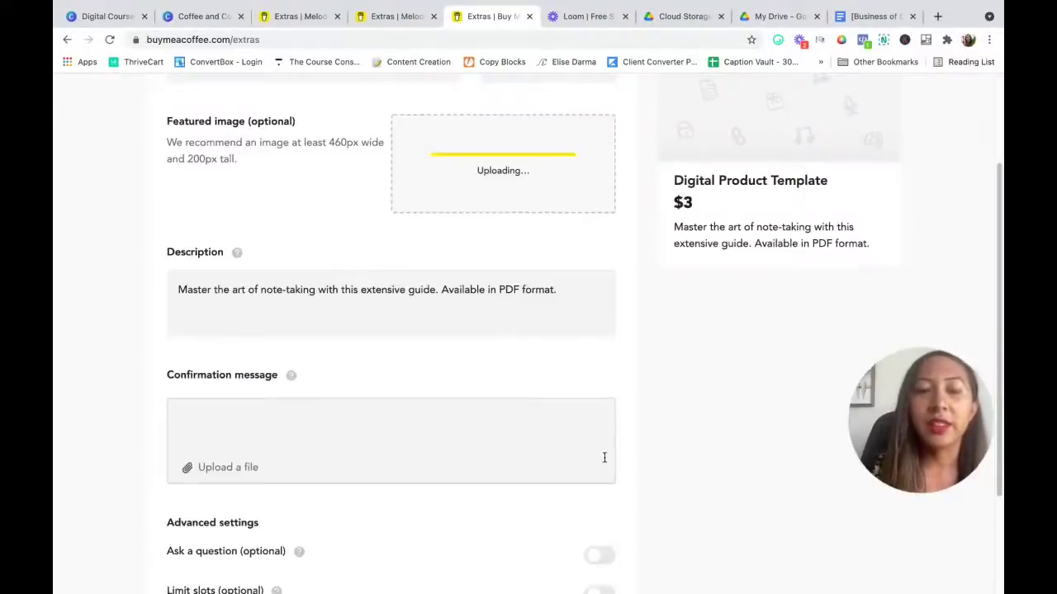
{"action": "scroll", "coordinate": [604, 455], "scroll_direction": "up", "scroll_amount": 2}
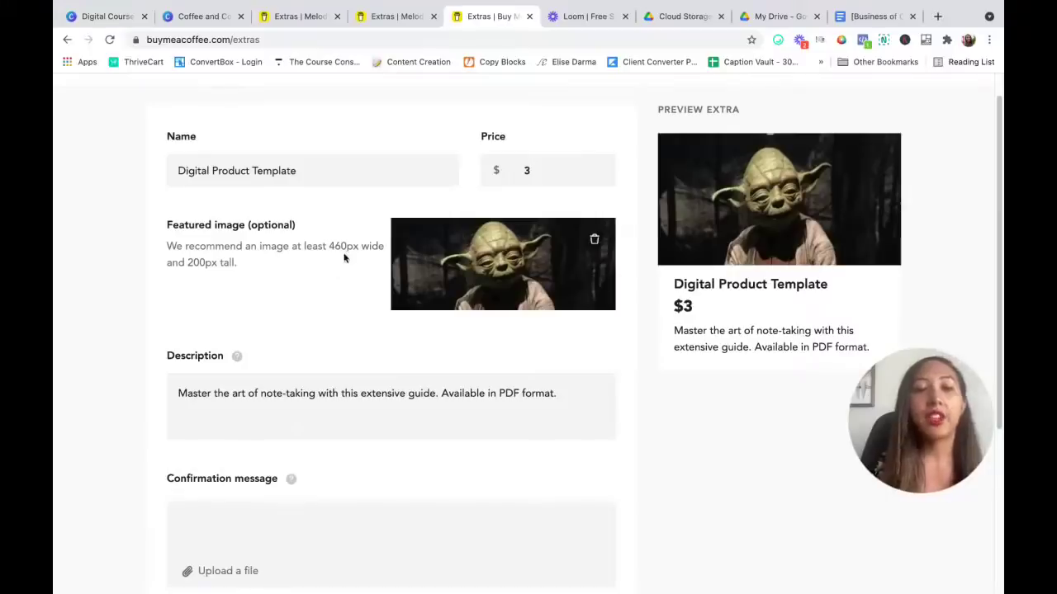
{"action": "left_click_drag", "start_coordinate": [330, 248], "coordinate": [361, 259]}
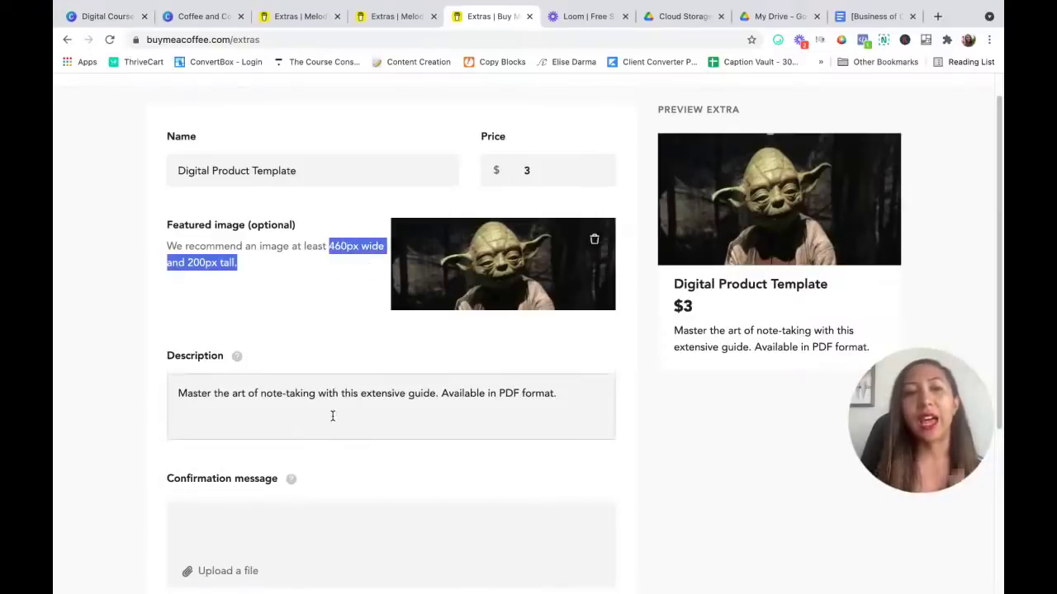
Step: Replace the extra's sample description with "Grab my digital product template for only $3!"
{"action": "scroll", "coordinate": [332, 410], "scroll_direction": "down", "scroll_amount": 1}
{"action": "left_click", "coordinate": [583, 394]}
{"action": "left_click_drag", "start_coordinate": [582, 393], "coordinate": [179, 385]}
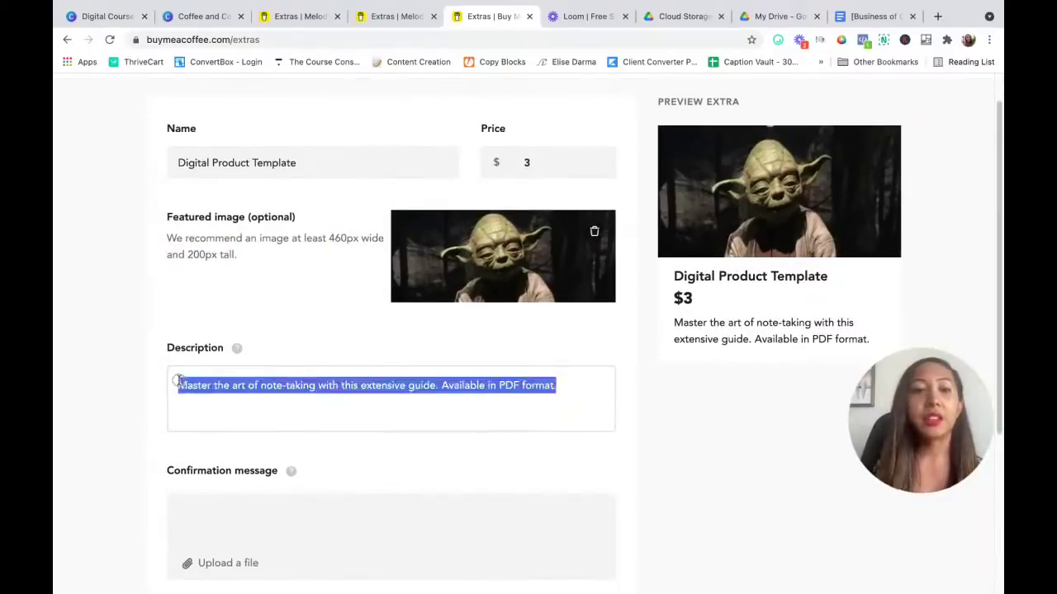
{"action": "key", "text": "BackSpace"}
{"action": "type", "text": "Grab my digital product templat"}
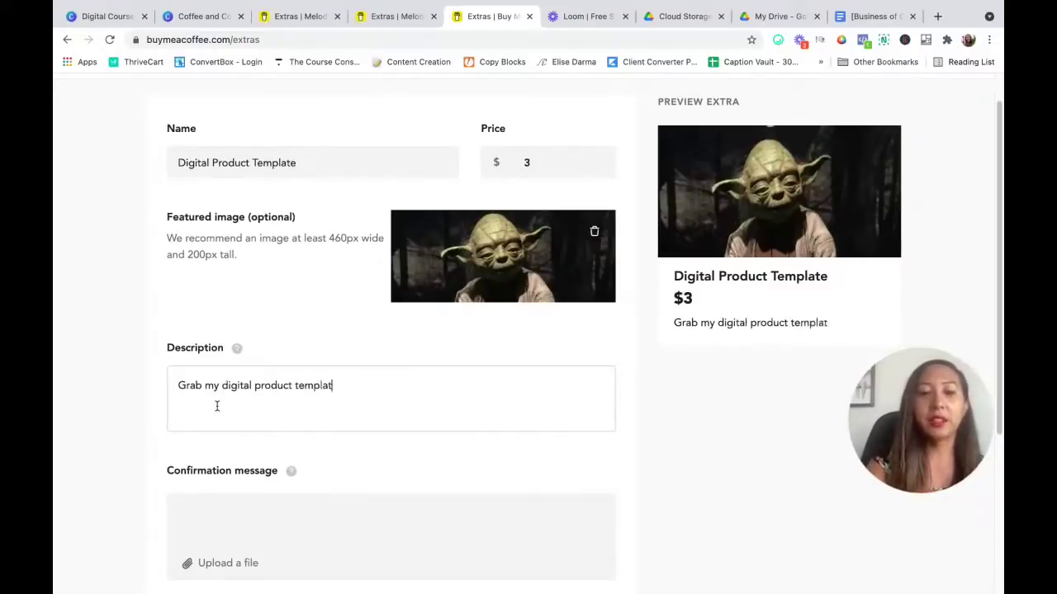
{"action": "type", "text": "e for onlh"}
{"action": "key", "text": "BackSpace"}
{"action": "type", "text": "y $3!"}
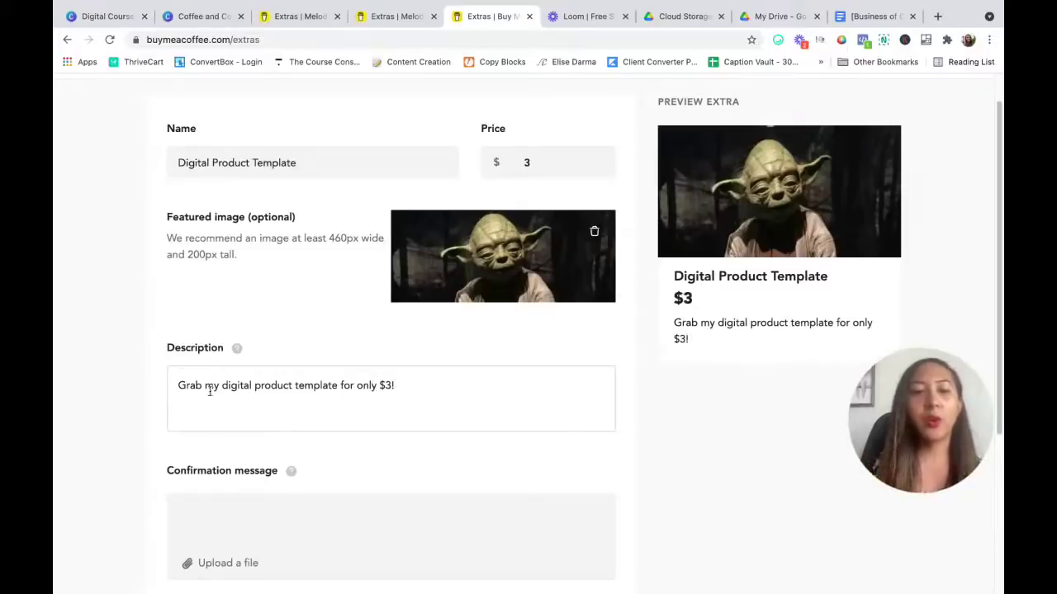
Step: Look over the extra's confirmation message field, file upload option and optional advanced settings
{"action": "scroll", "coordinate": [248, 438], "scroll_direction": "down", "scroll_amount": 2}
{"action": "left_click", "coordinate": [341, 444]}
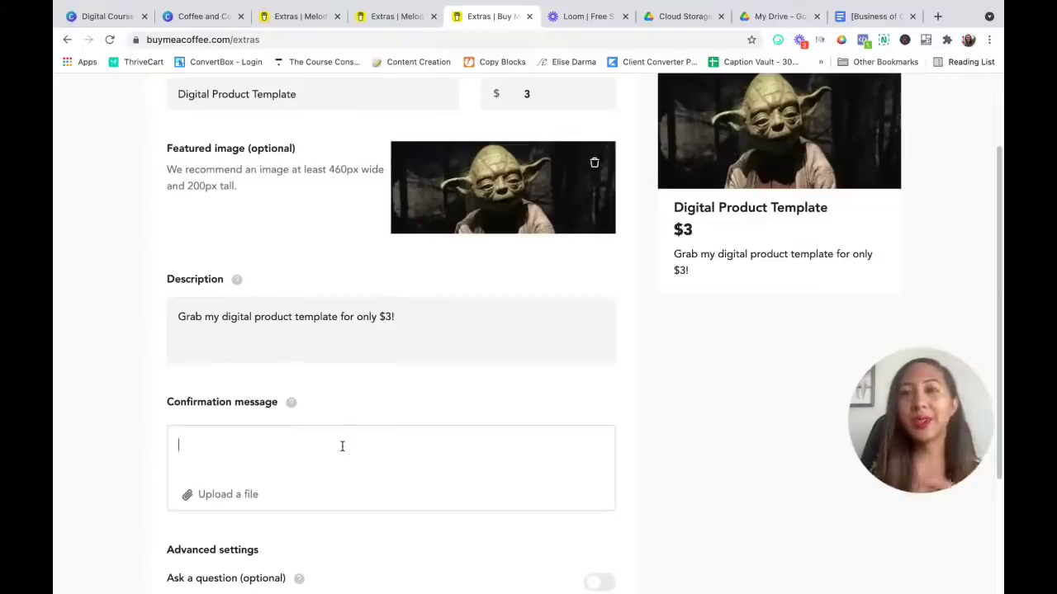
{"action": "scroll", "coordinate": [344, 495], "scroll_direction": "down", "scroll_amount": 4}
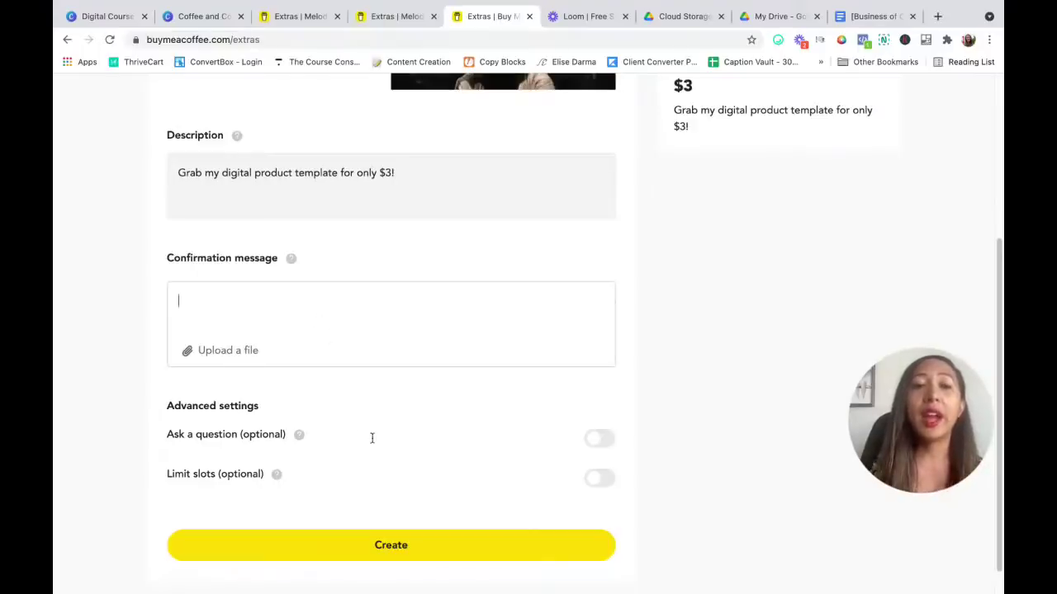
{"action": "scroll", "coordinate": [372, 438], "scroll_direction": "up", "scroll_amount": 1}
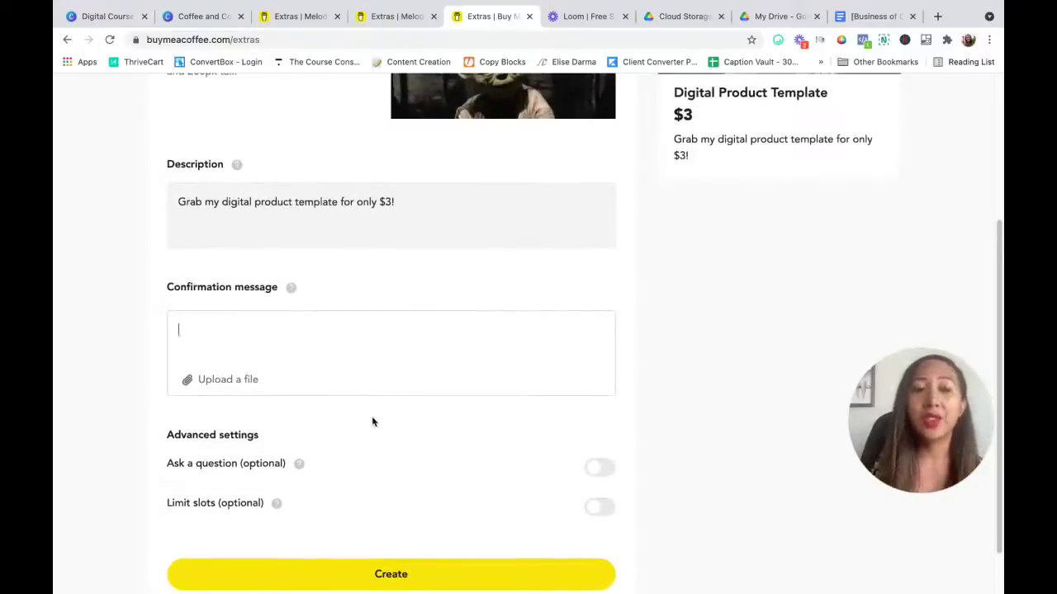
{"action": "scroll", "coordinate": [368, 441], "scroll_direction": "up", "scroll_amount": 1}
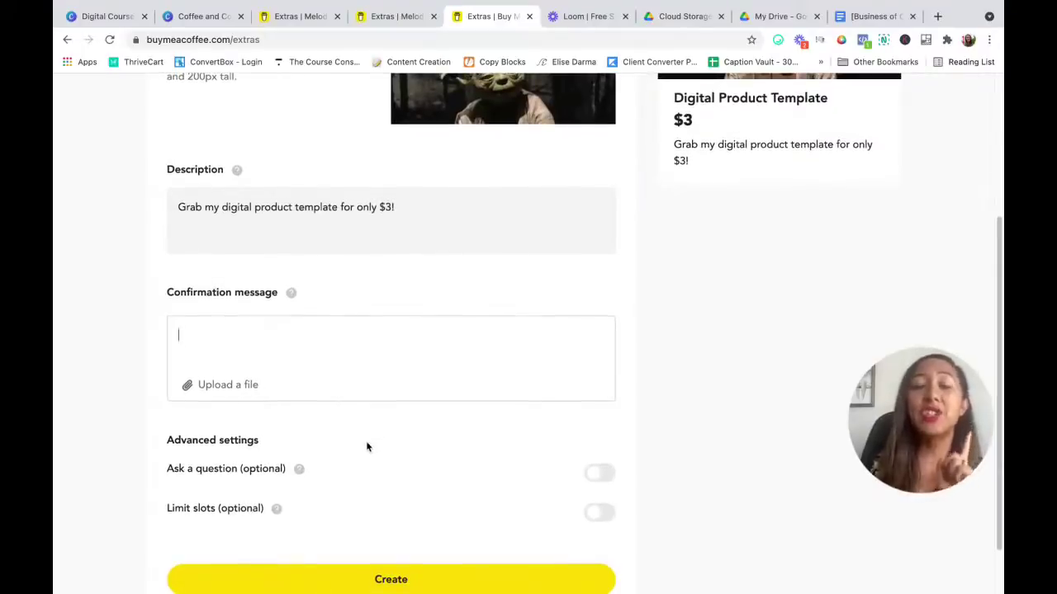
{"action": "scroll", "coordinate": [368, 450], "scroll_direction": "up", "scroll_amount": 3}
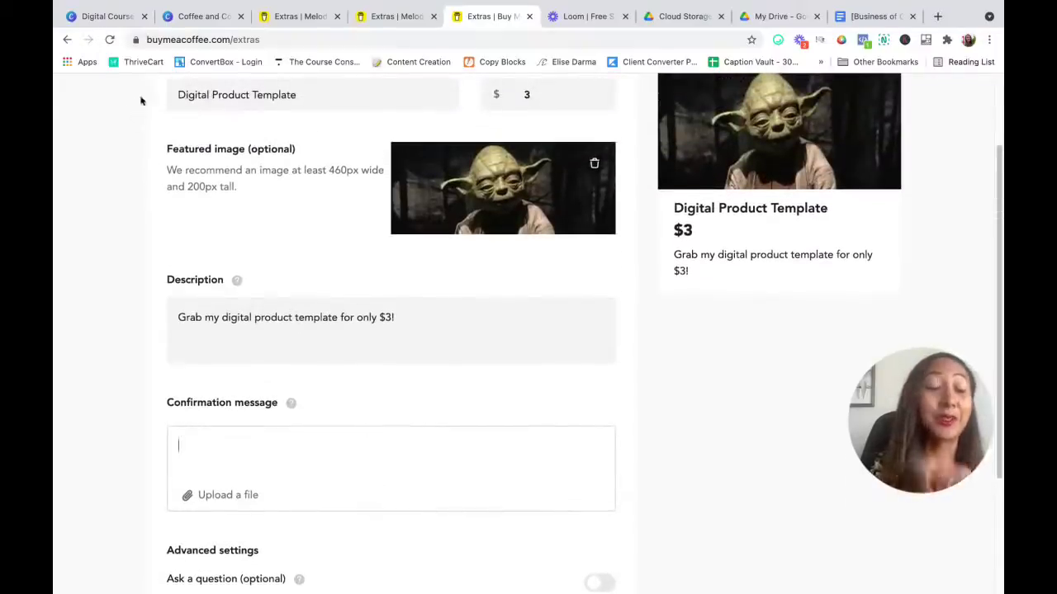
Step: Switch to the Digital Course Mockup Graphic design in Canva and look through its pages
{"action": "left_click", "coordinate": [206, 17]}
{"action": "left_click", "coordinate": [166, 100]}
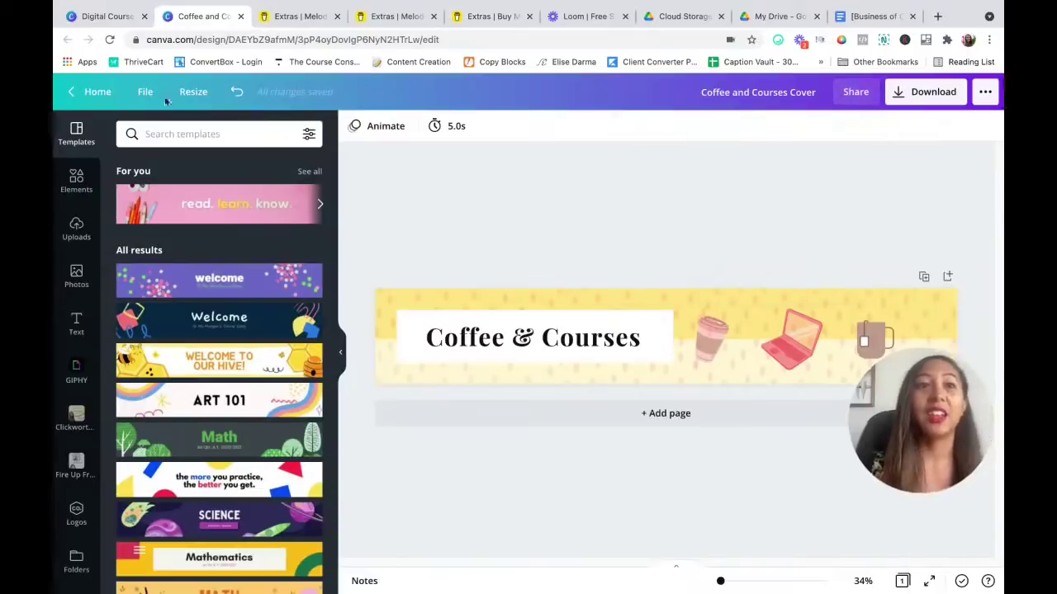
{"action": "left_click", "coordinate": [98, 17]}
{"action": "scroll", "coordinate": [485, 379], "scroll_direction": "up", "scroll_amount": 8}
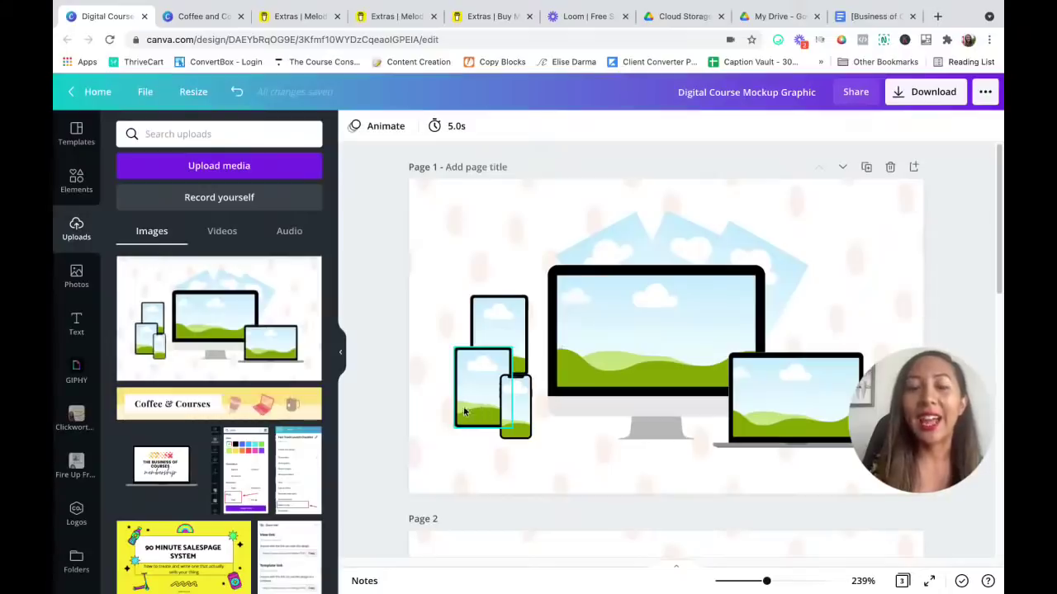
{"action": "scroll", "coordinate": [446, 504], "scroll_direction": "down", "scroll_amount": 8}
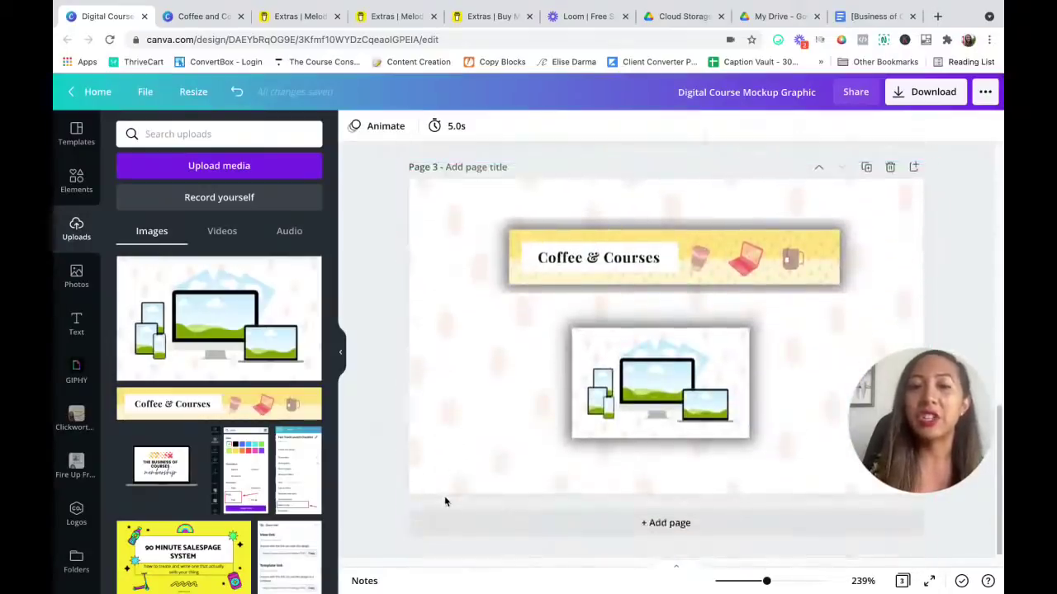
{"action": "scroll", "coordinate": [445, 499], "scroll_direction": "up", "scroll_amount": 3}
{"action": "scroll", "coordinate": [446, 502], "scroll_direction": "up", "scroll_amount": 5}
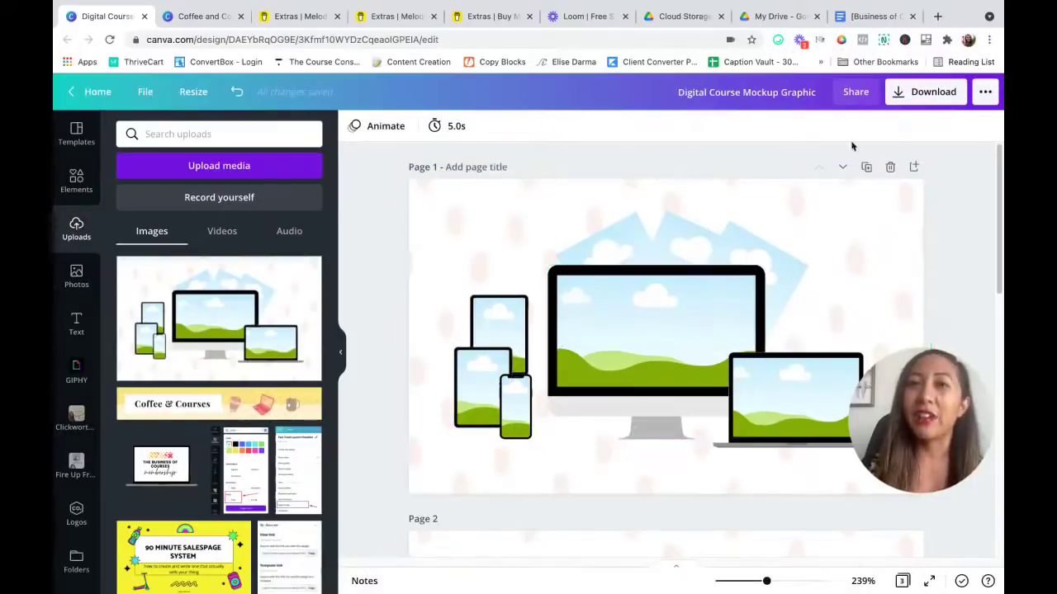
Step: Try the edit and view permissions for the mockup design's share link
{"action": "left_click", "coordinate": [855, 92]}
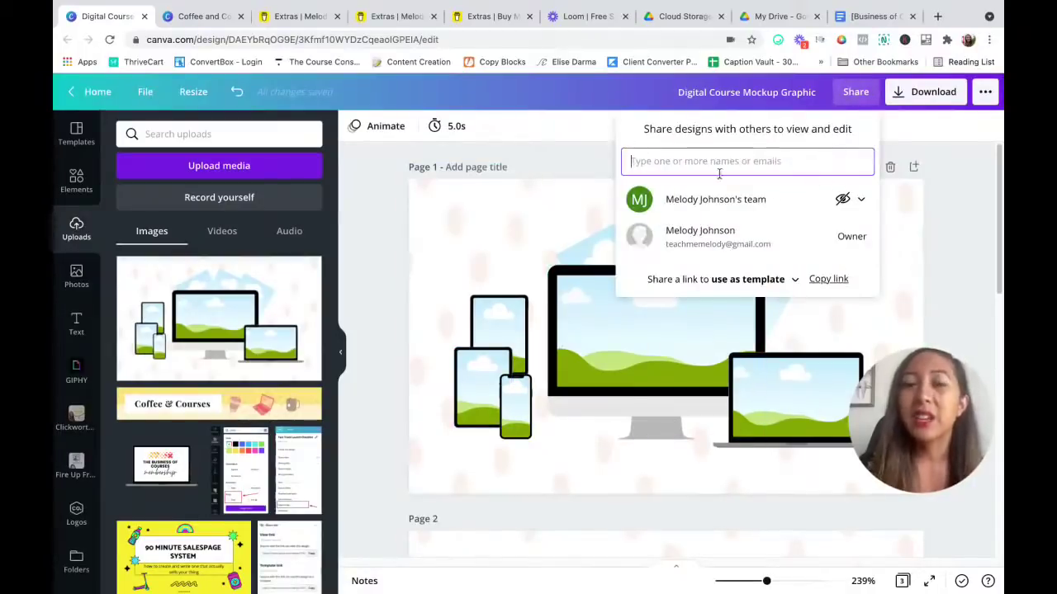
{"action": "left_click", "coordinate": [780, 283]}
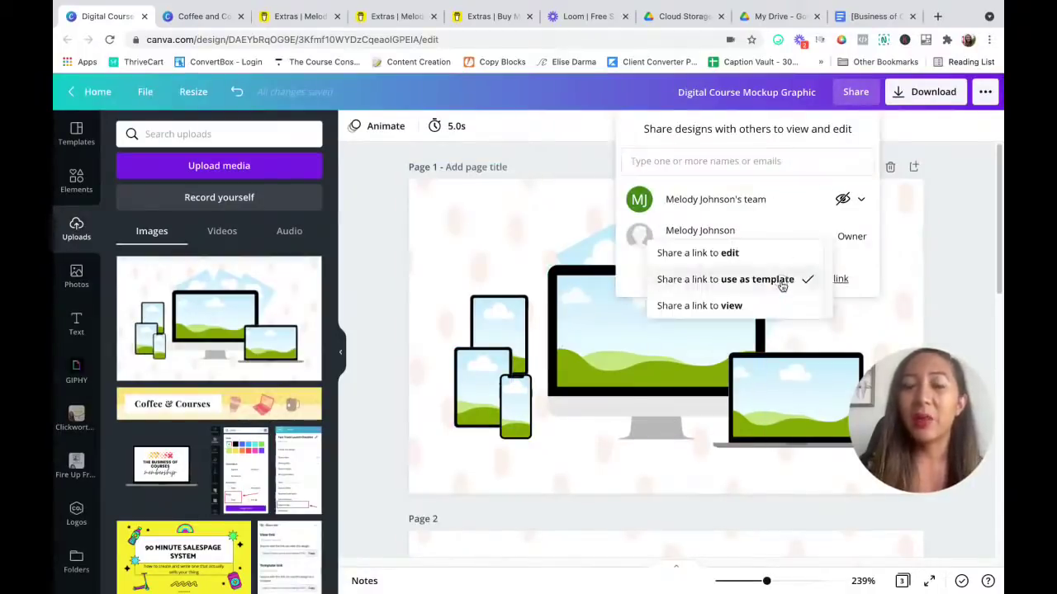
{"action": "left_click", "coordinate": [734, 255]}
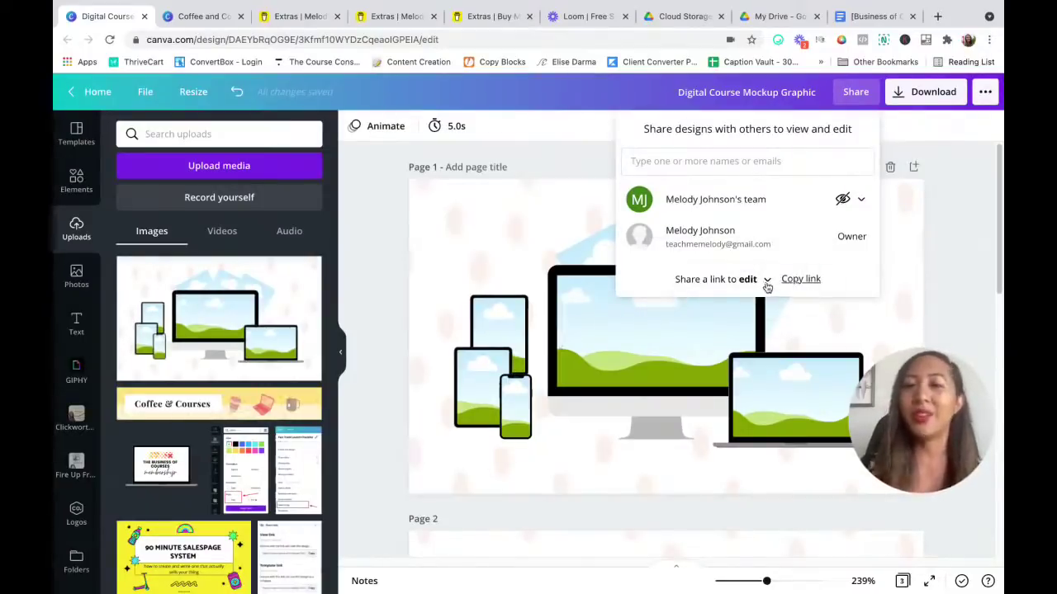
{"action": "left_click", "coordinate": [767, 281]}
{"action": "left_click", "coordinate": [766, 330]}
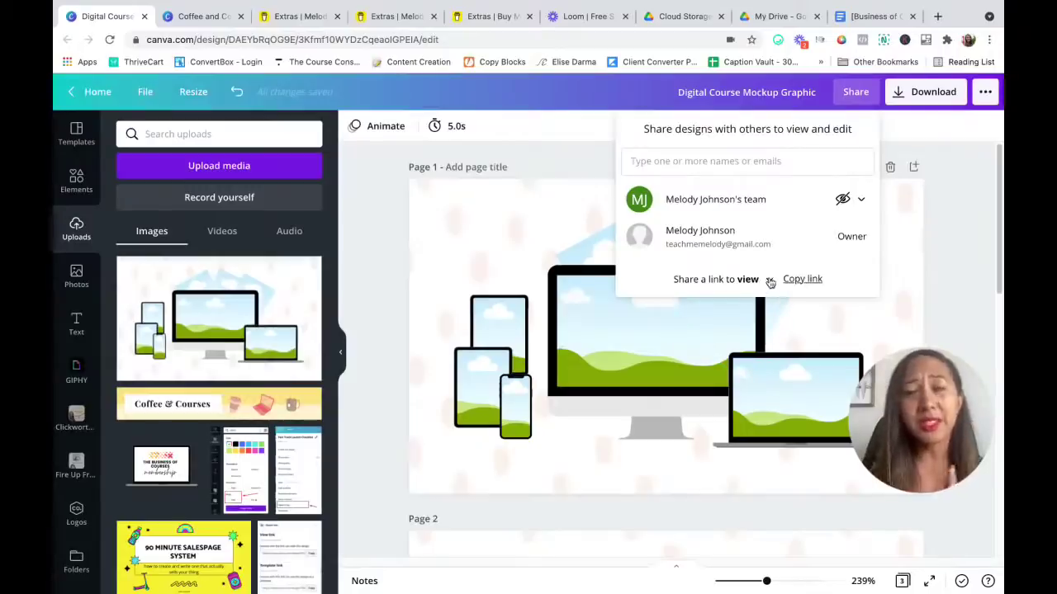
{"action": "left_click", "coordinate": [912, 225]}
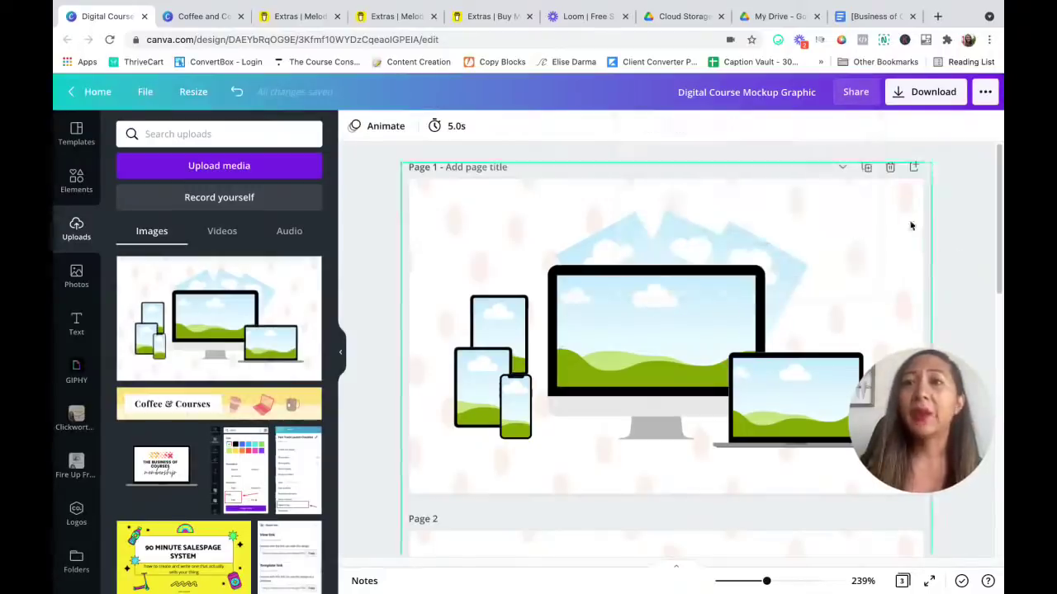
Step: Set the mockup design's share link to "use as template" and copy the link
{"action": "left_click", "coordinate": [857, 96]}
{"action": "left_click", "coordinate": [743, 279]}
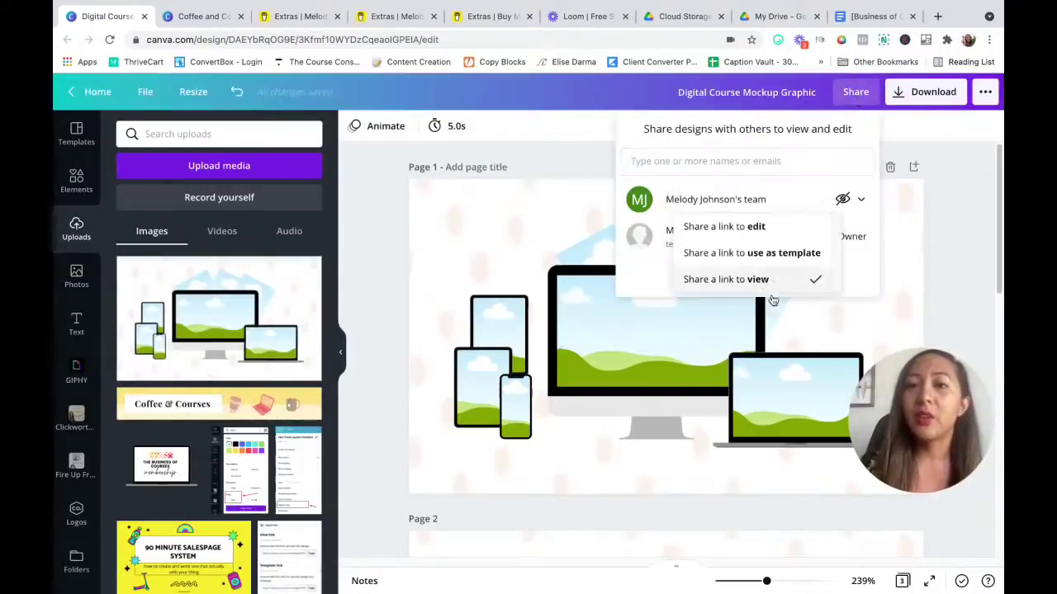
{"action": "left_click", "coordinate": [778, 254]}
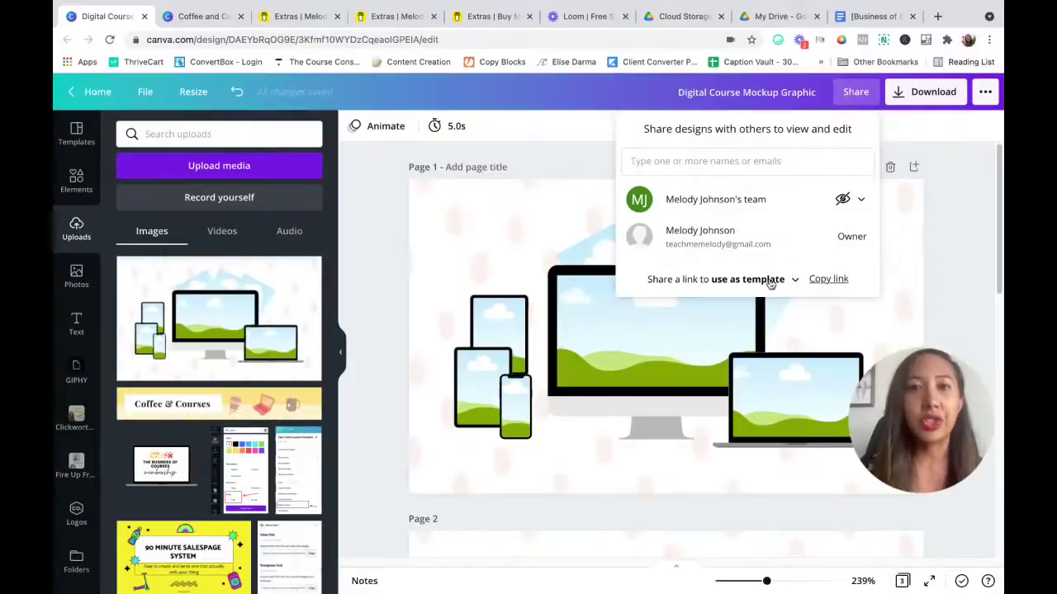
{"action": "left_click", "coordinate": [827, 281]}
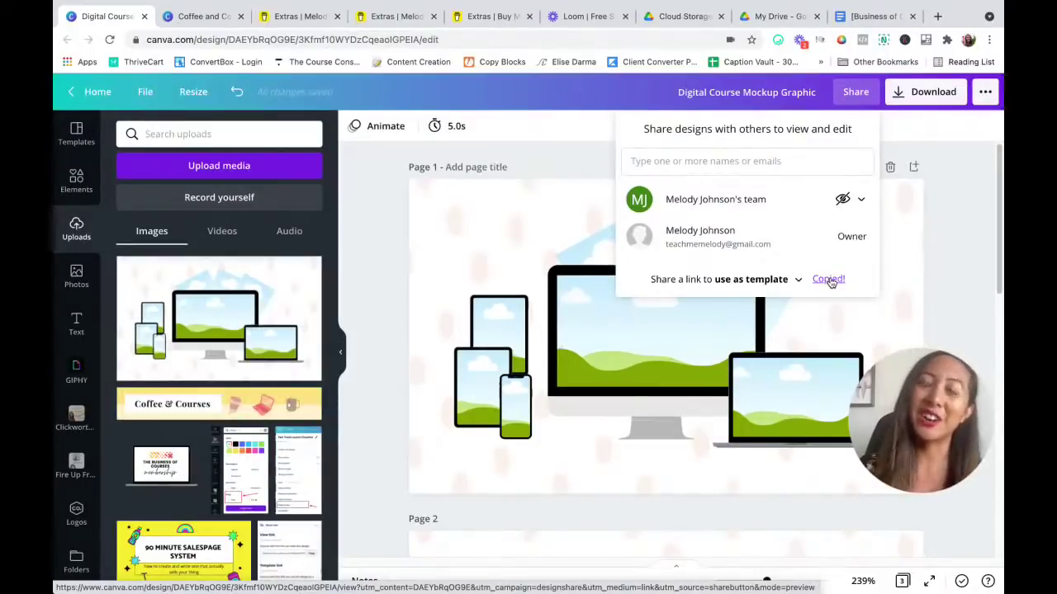
Step: Return to the extra's form and write the confirmation message "Grab my template here for Canva -" followed by the copied template link
{"action": "left_click", "coordinate": [488, 18]}
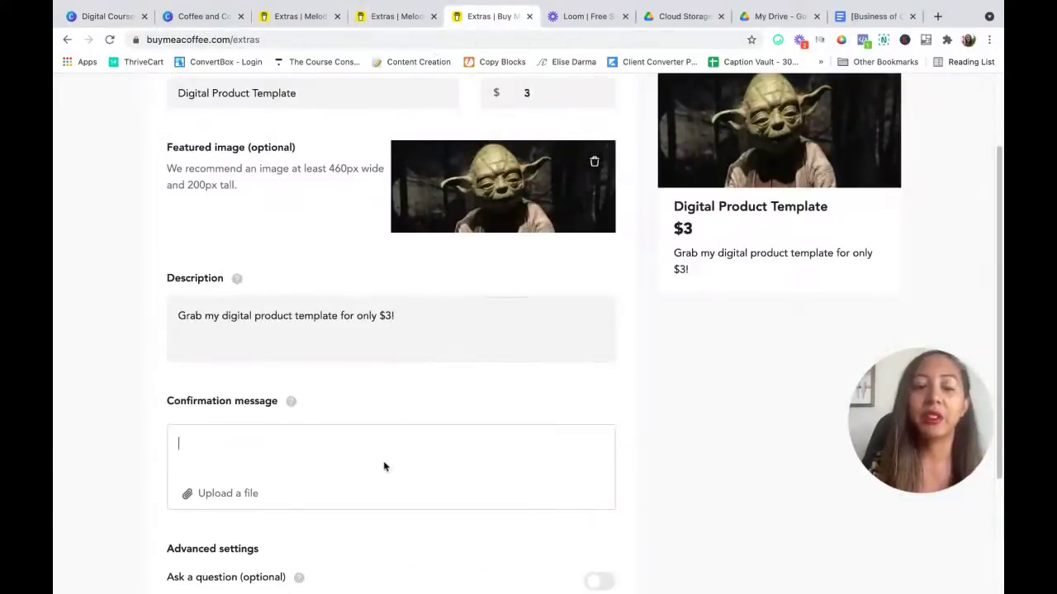
{"action": "type", "text": "Grab"}
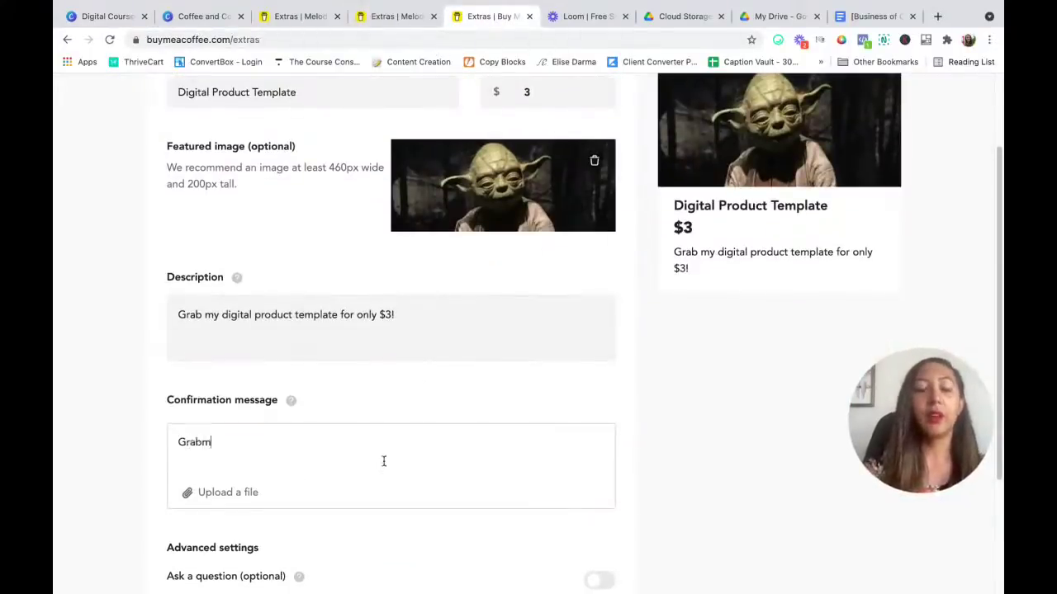
{"action": "type", "text": " my templ"}
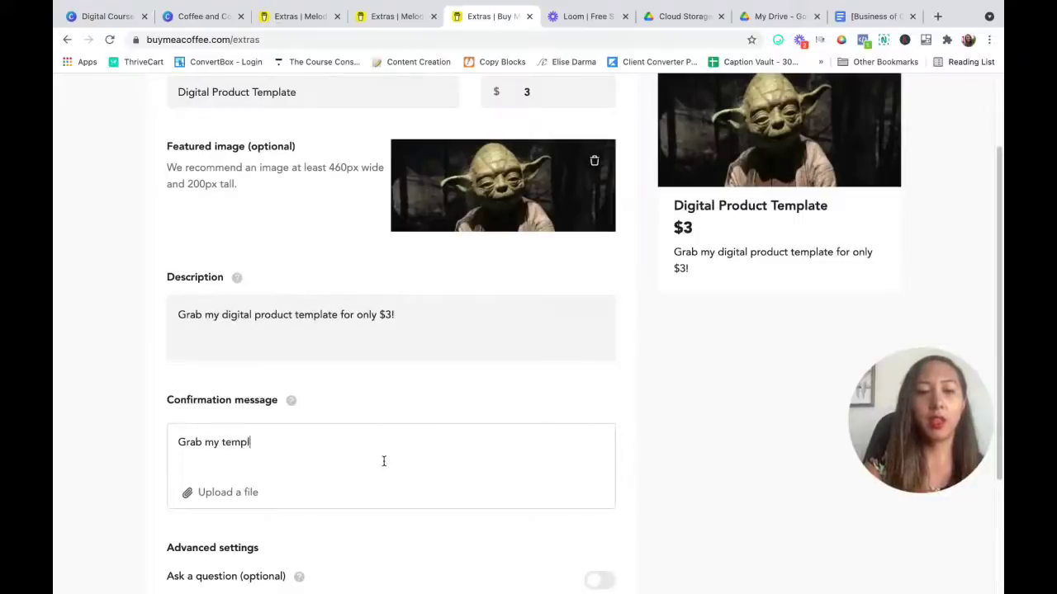
{"action": "type", "text": "ate here for Canva -"}
{"action": "key", "text": "super+v"}
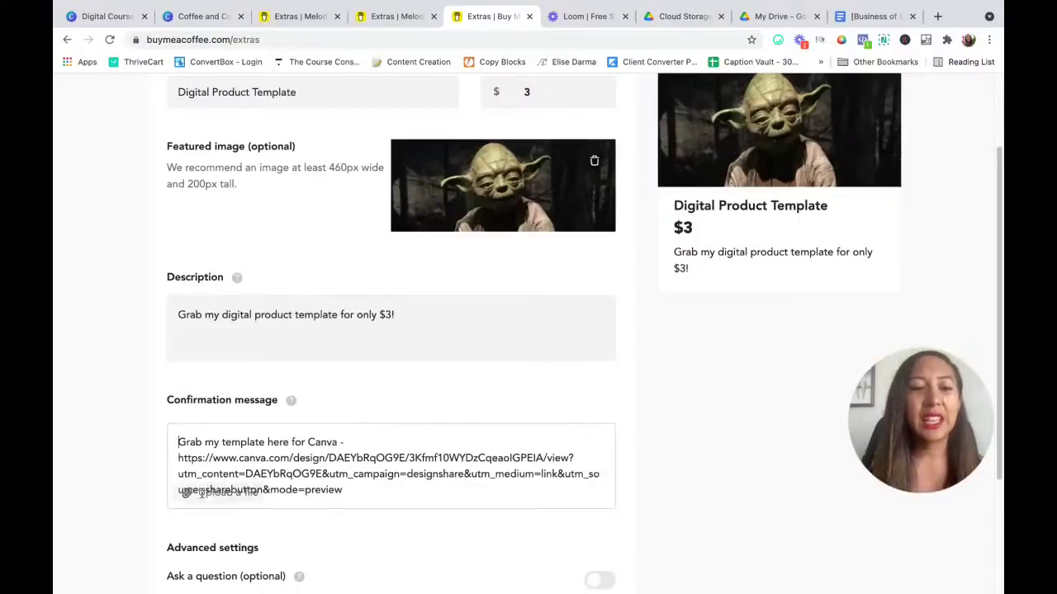
Step: Delete the "Grab my template here for Canva -" wording from the confirmation message, keeping only the template link
{"action": "scroll", "coordinate": [330, 397], "scroll_direction": "down", "scroll_amount": 2}
{"action": "left_click_drag", "start_coordinate": [358, 344], "coordinate": [170, 344]}
{"action": "key", "text": "BackSpace"}
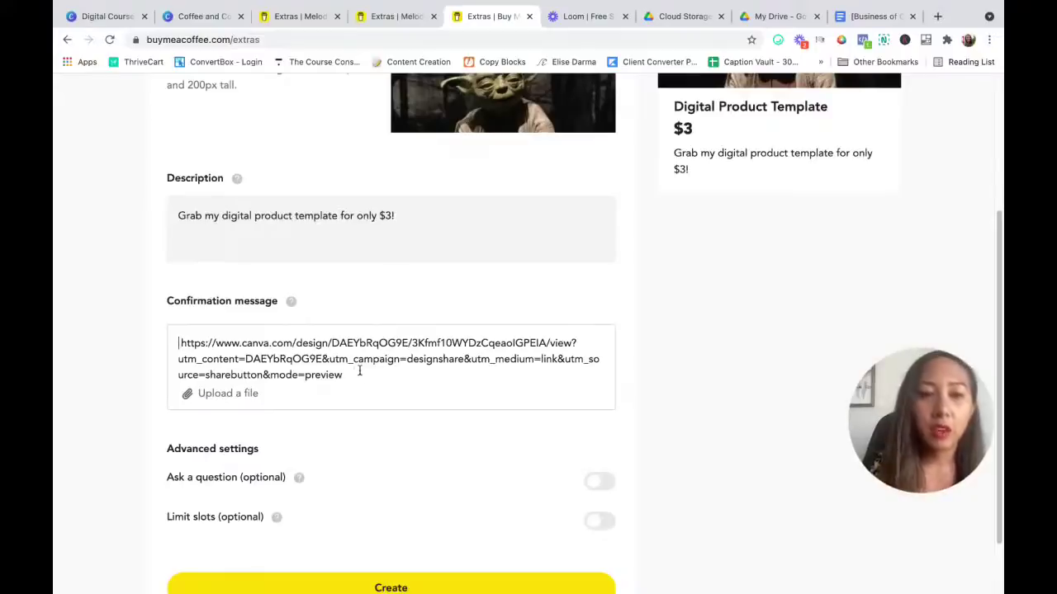
Step: Try to turn the Canva address in the confirmation message into a hyperlink to the template
{"action": "left_click_drag", "start_coordinate": [359, 373], "coordinate": [193, 330]}
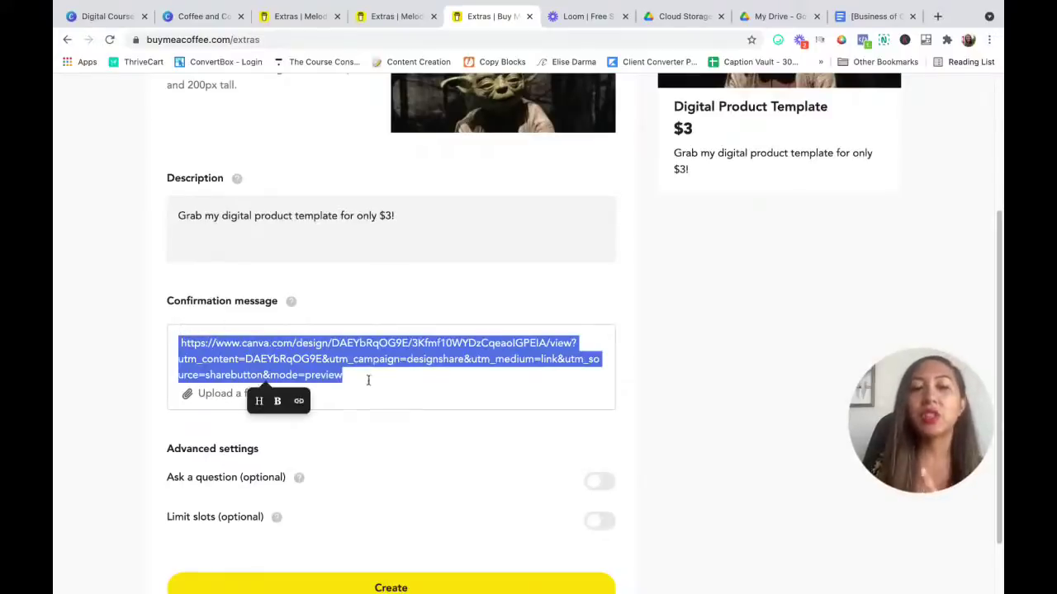
{"action": "left_click", "coordinate": [299, 401]}
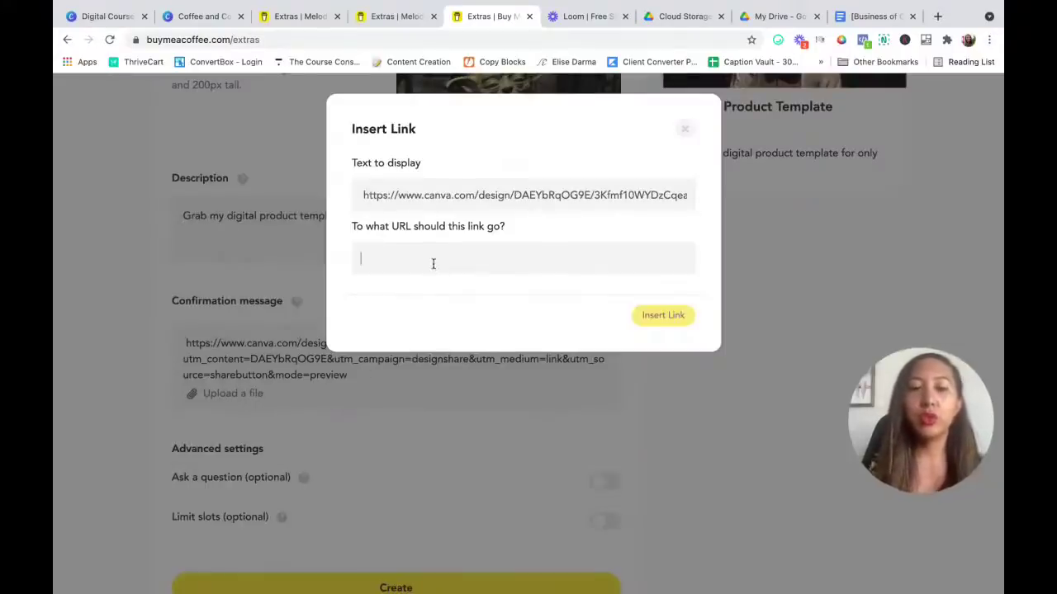
{"action": "key", "text": "super+v"}
{"action": "left_click", "coordinate": [636, 315]}
{"action": "left_click", "coordinate": [366, 373]}
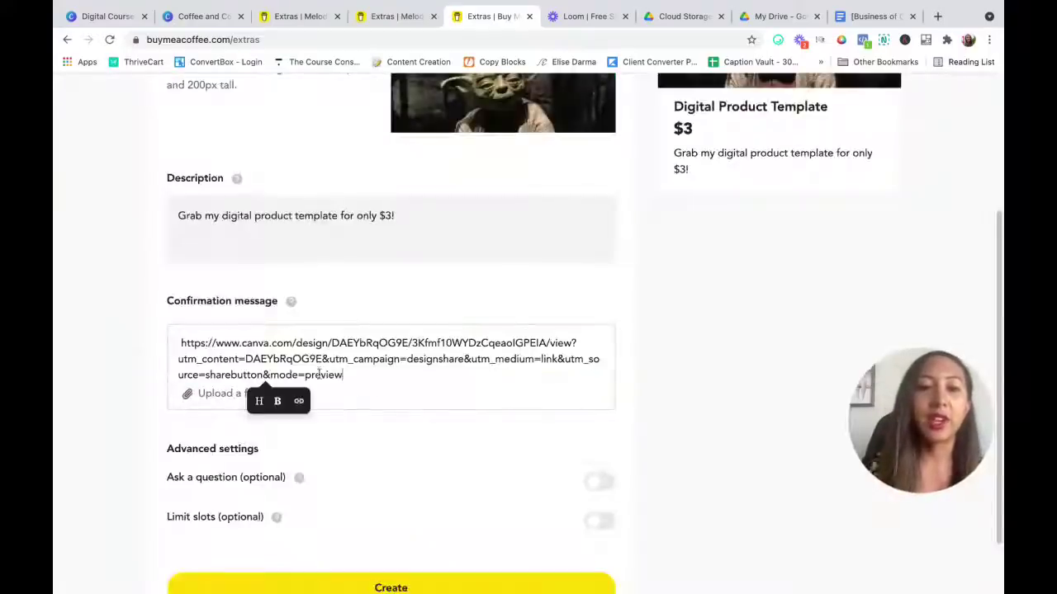
{"action": "left_click", "coordinate": [371, 379]}
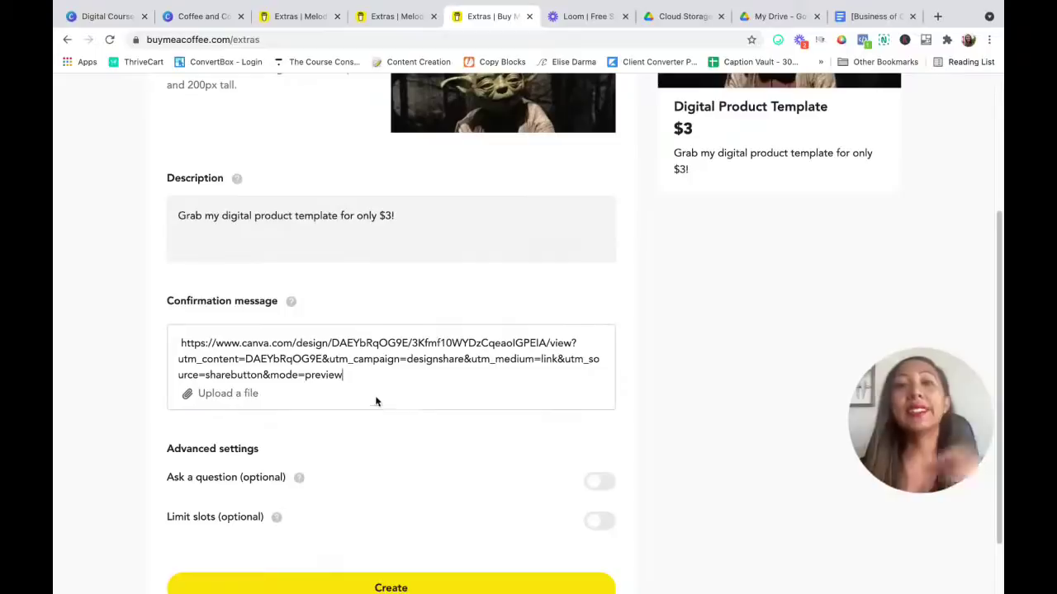
Step: Test the confirmation message's Canva template link by opening it in the Loom browser tab
{"action": "left_click_drag", "start_coordinate": [367, 376], "coordinate": [175, 343]}
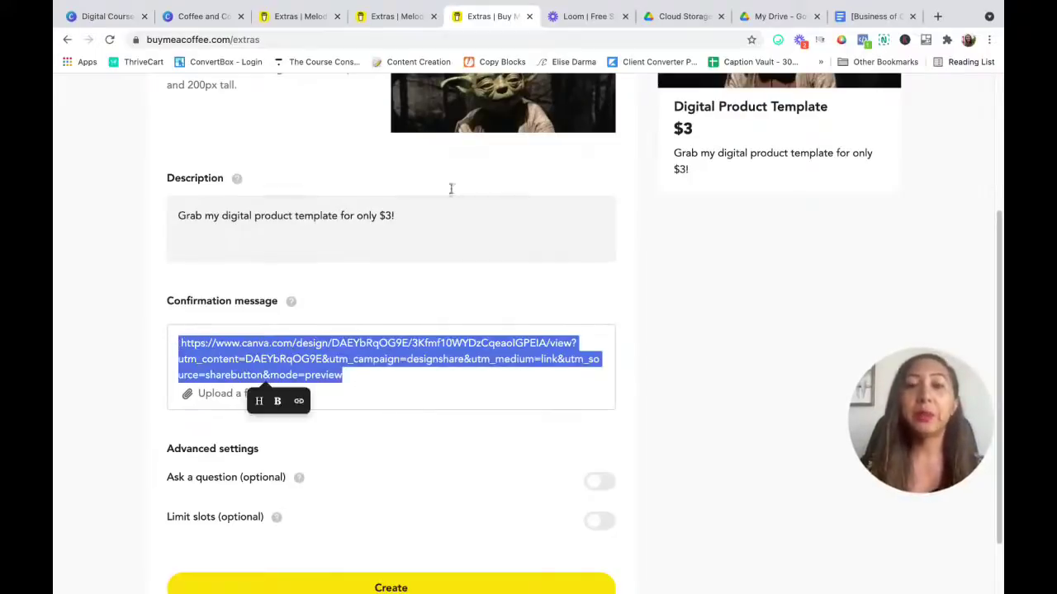
{"action": "left_click", "coordinate": [569, 16]}
{"action": "left_click", "coordinate": [570, 40]}
{"action": "key", "text": "ctrl+v"}
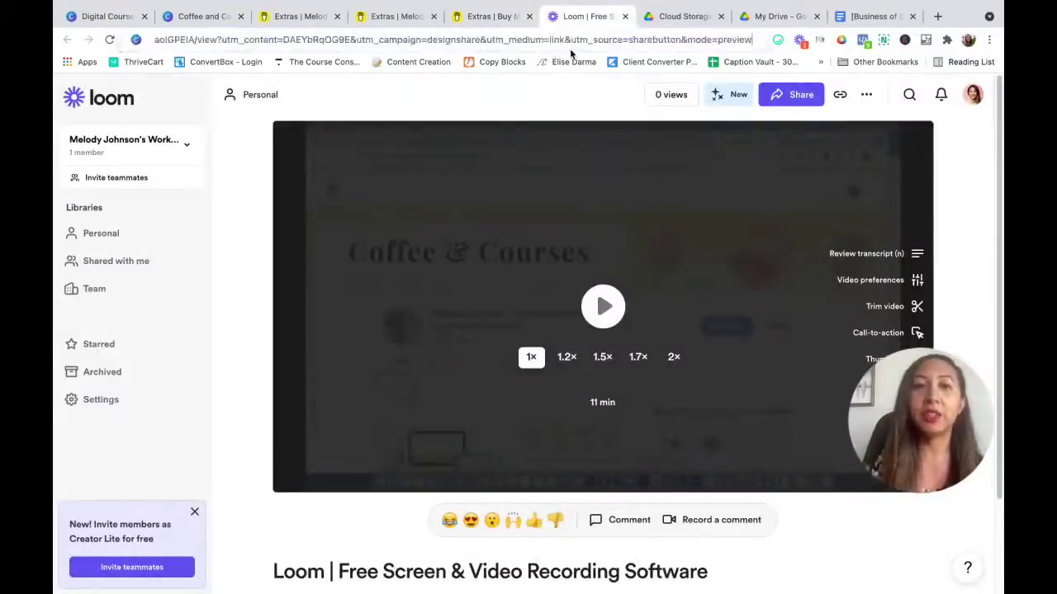
{"action": "key", "text": "Return"}
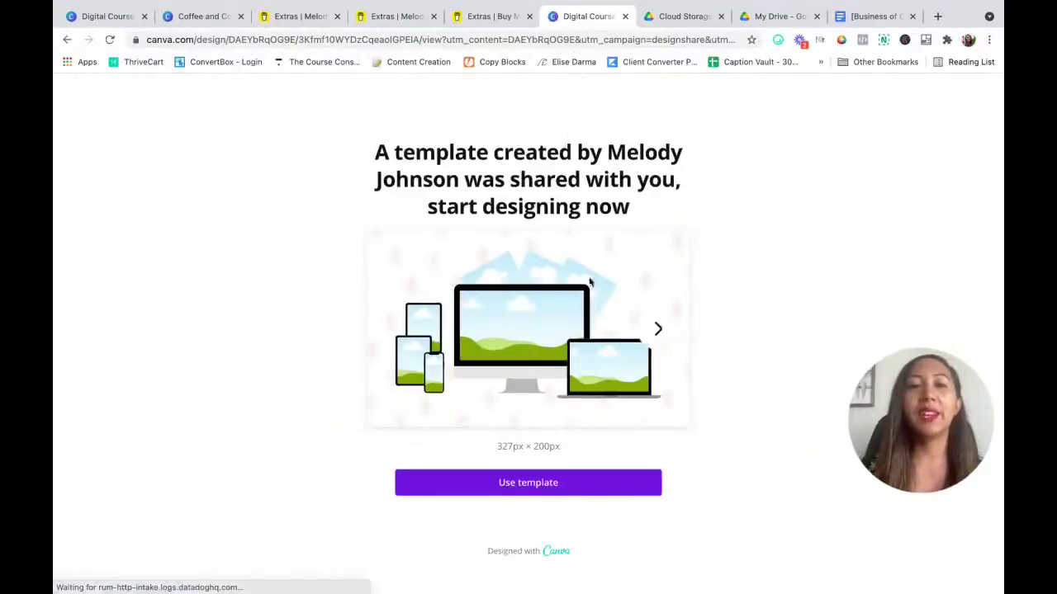
Step: Browse the shared template's preview pages and use the template to make an editable copy
{"action": "left_click", "coordinate": [659, 332]}
{"action": "left_click", "coordinate": [660, 335]}
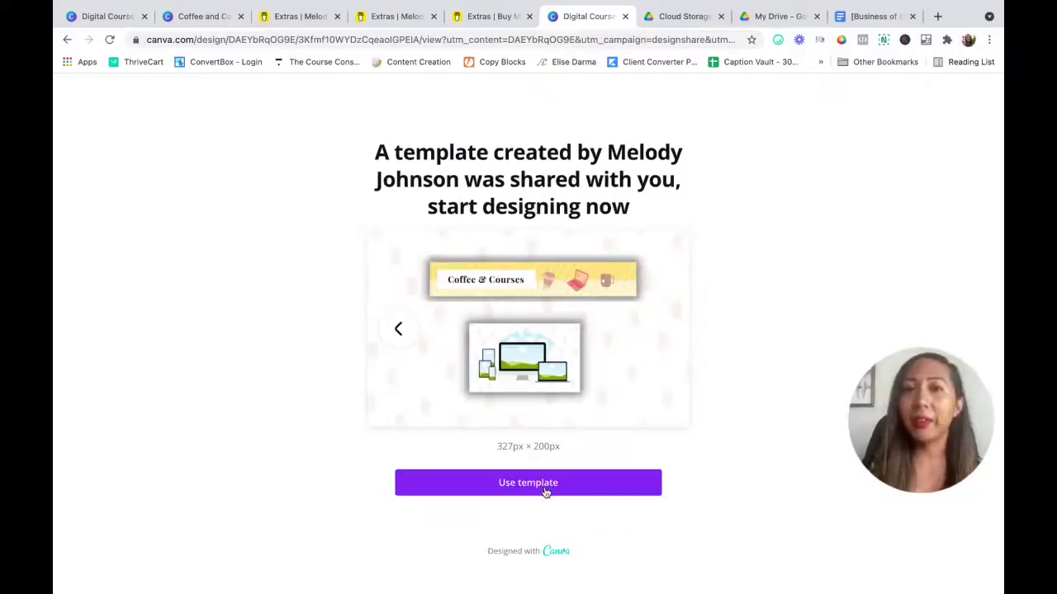
{"action": "left_click", "coordinate": [544, 494]}
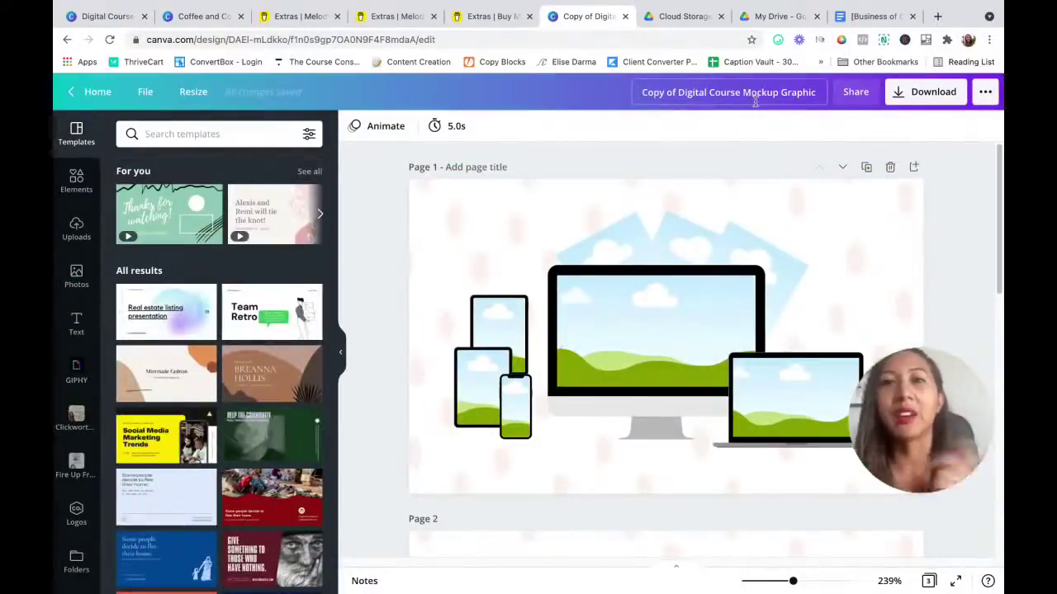
Step: Return to the Buy Me a Coffee form, review its details and create the Digital Product Template extra
{"action": "left_click", "coordinate": [492, 15]}
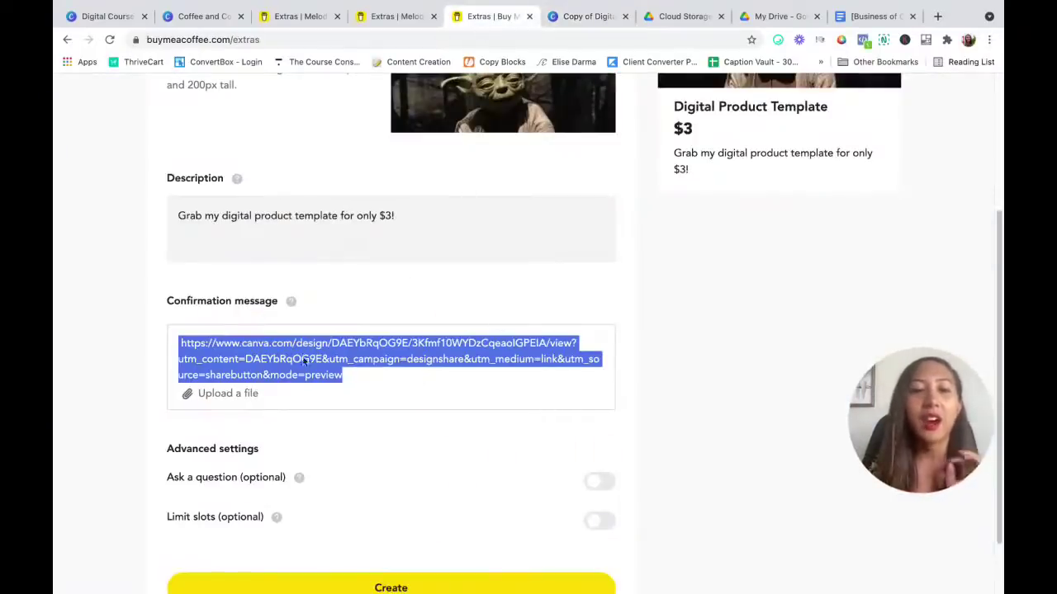
{"action": "scroll", "coordinate": [322, 367], "scroll_direction": "down", "scroll_amount": 2}
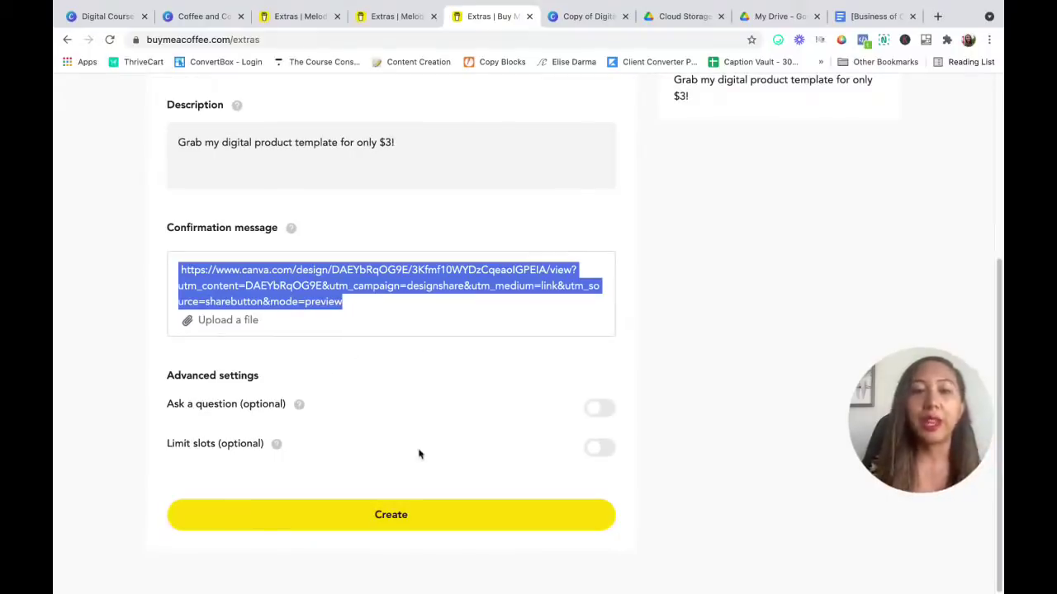
{"action": "scroll", "coordinate": [429, 464], "scroll_direction": "up", "scroll_amount": 3}
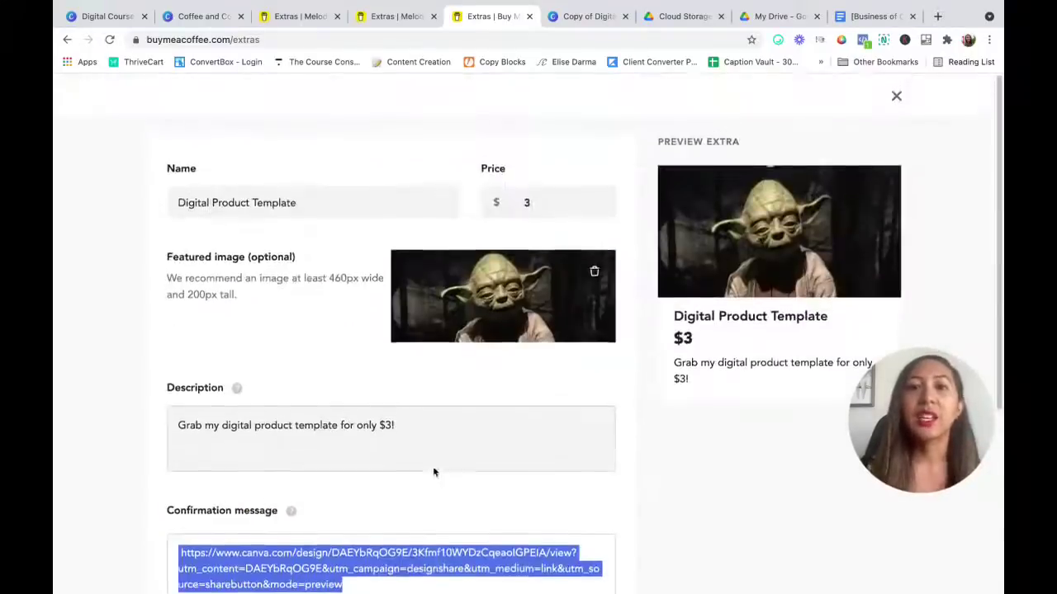
{"action": "scroll", "coordinate": [431, 466], "scroll_direction": "down", "scroll_amount": 3}
{"action": "scroll", "coordinate": [429, 487], "scroll_direction": "down", "scroll_amount": 1}
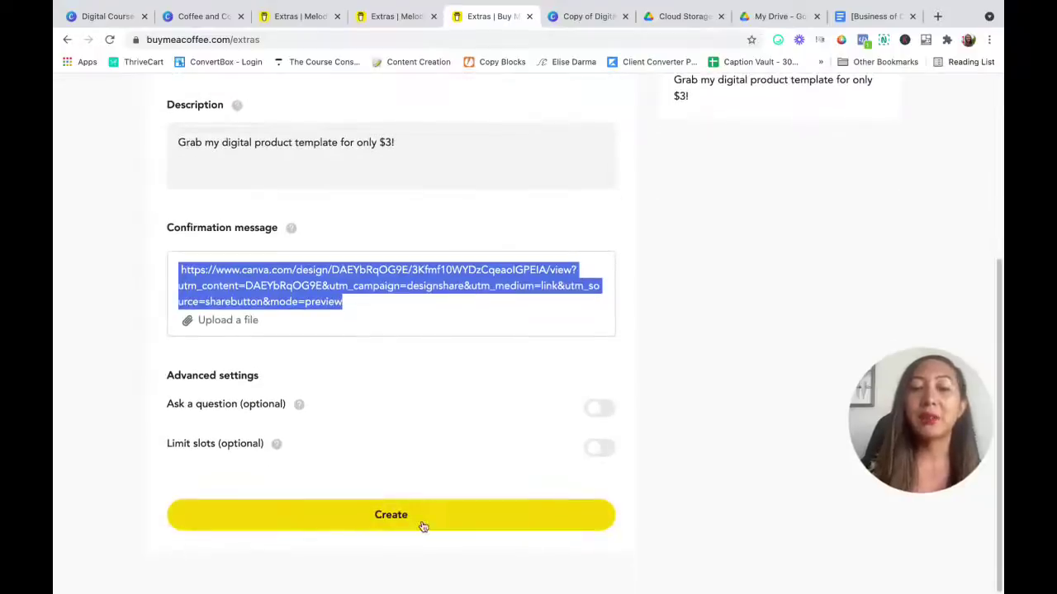
{"action": "left_click", "coordinate": [423, 525]}
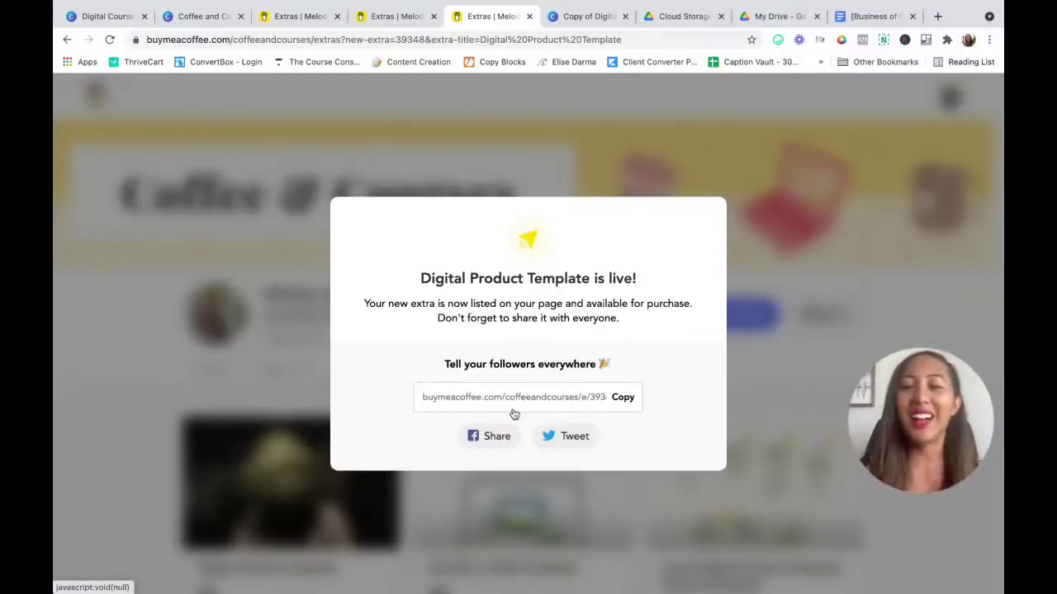
Step: Copy the new extra's share link and open it in the copied Canva design's tab to view the purchase page
{"action": "left_click", "coordinate": [624, 405]}
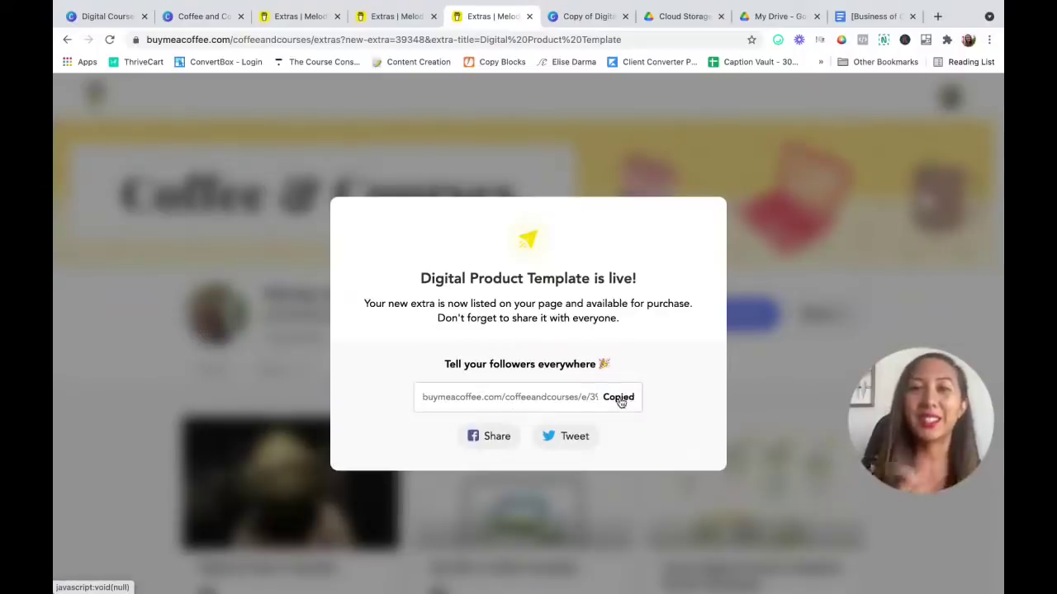
{"action": "left_click", "coordinate": [588, 17]}
{"action": "key", "text": "super+v"}
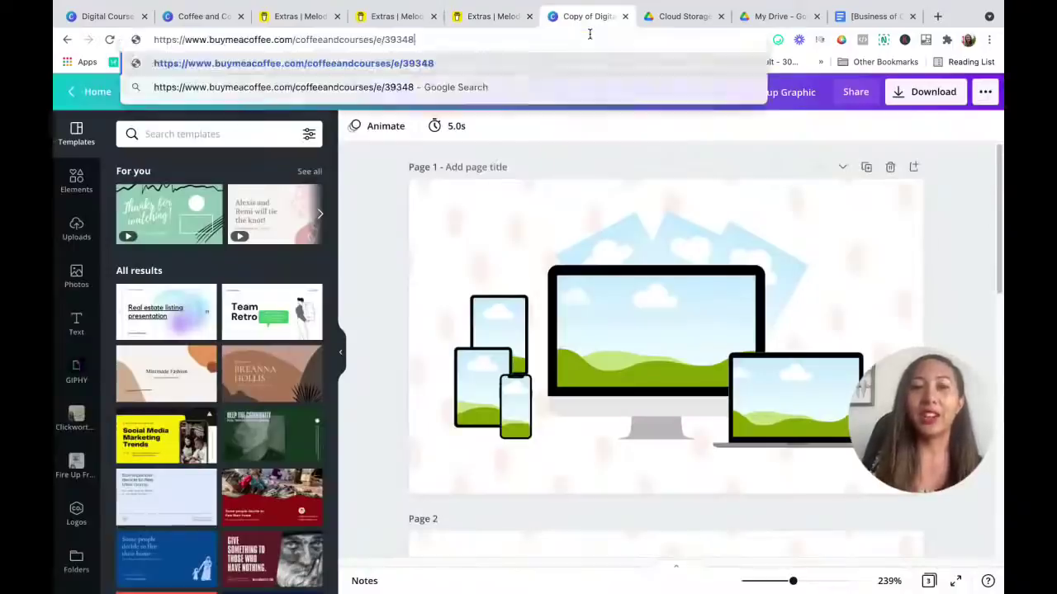
{"action": "key", "text": "Return"}
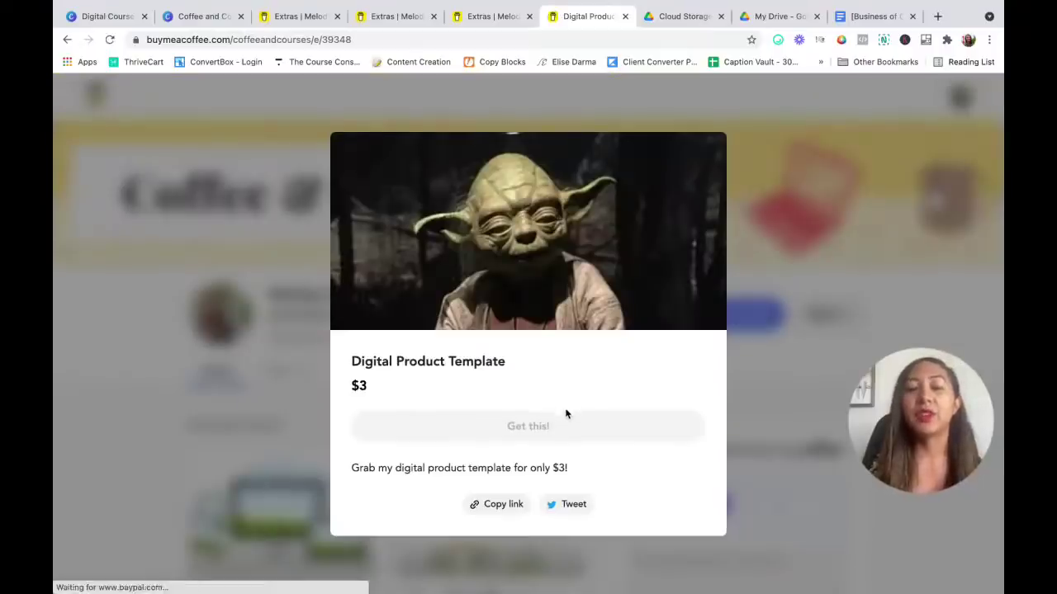
{"action": "mouse_move", "coordinate": [566, 415]}
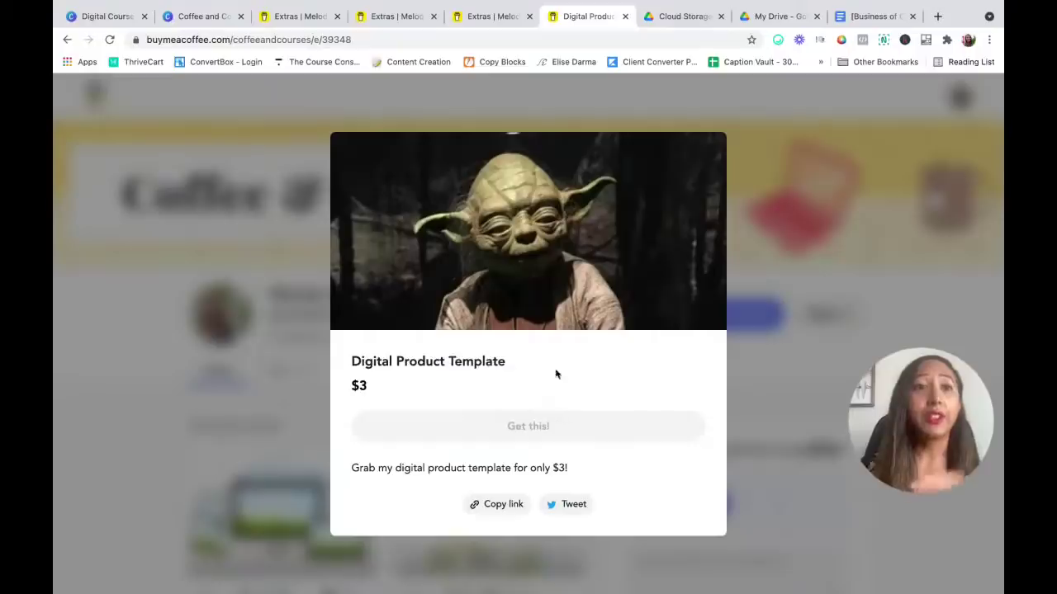
{"action": "left_click_drag", "start_coordinate": [150, 39], "coordinate": [421, 39]}
{"action": "mouse_move", "coordinate": [542, 421]}
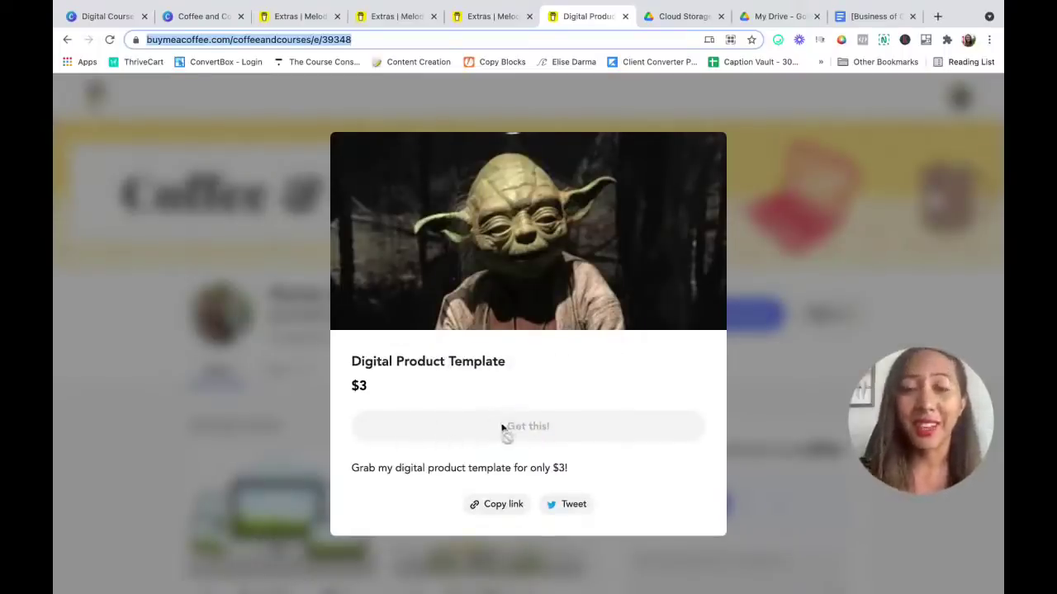
{"action": "left_click", "coordinate": [806, 381]}
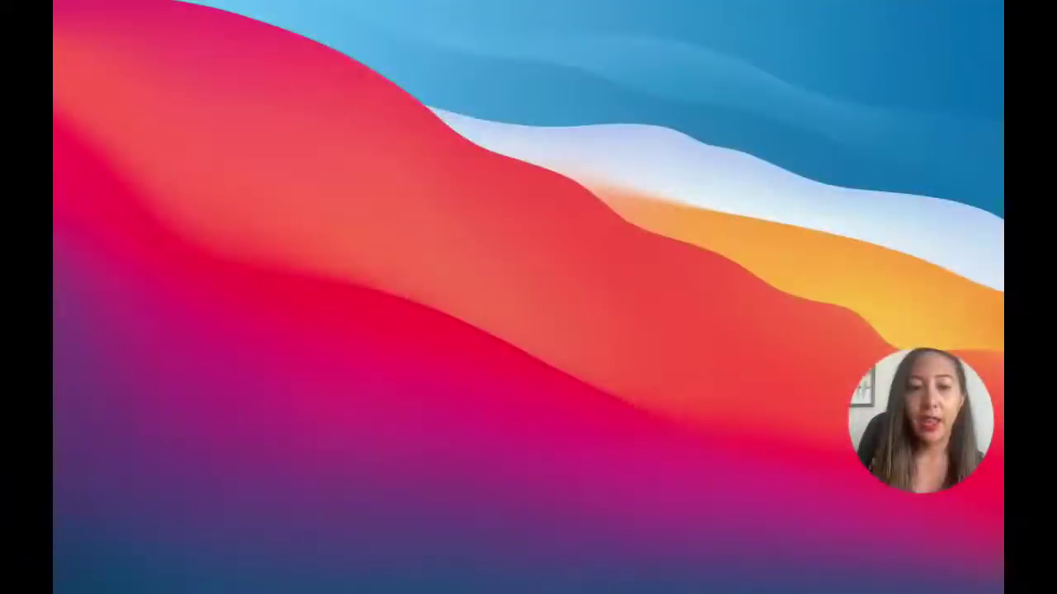
Step: In Canva's Coffee and Courses Cover design, try duplicating the banner page and adding a blank page, deleting each extra page
{"action": "key", "text": "ctrl+Right"}
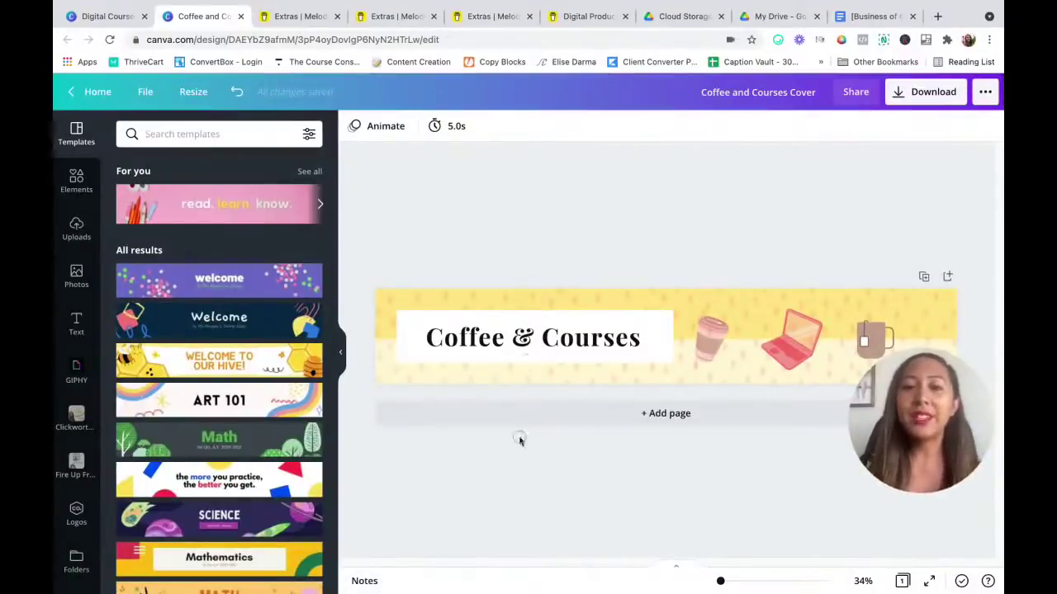
{"action": "left_click", "coordinate": [923, 277]}
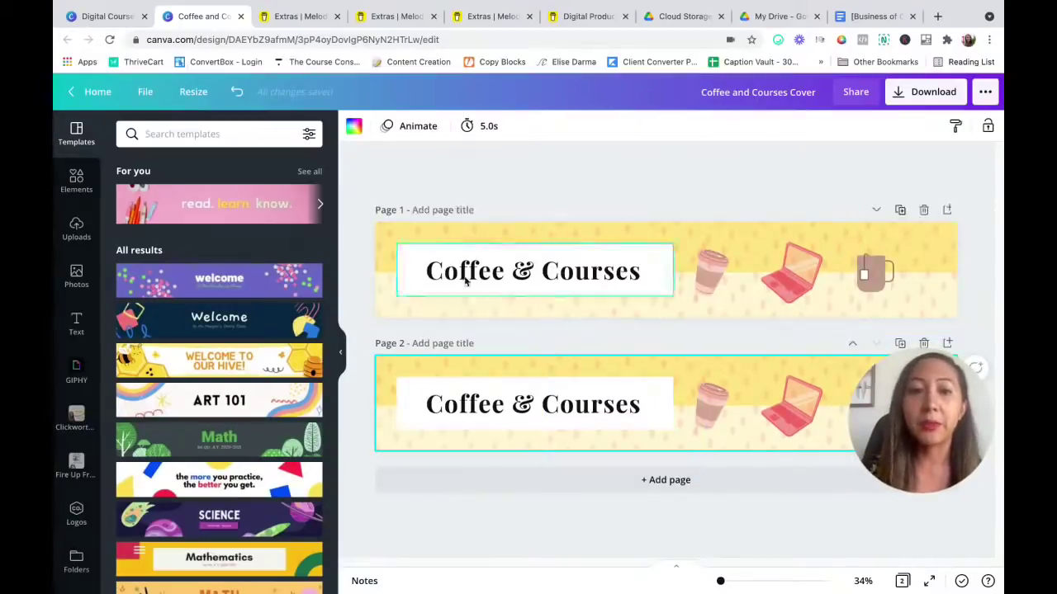
{"action": "left_click", "coordinate": [483, 161]}
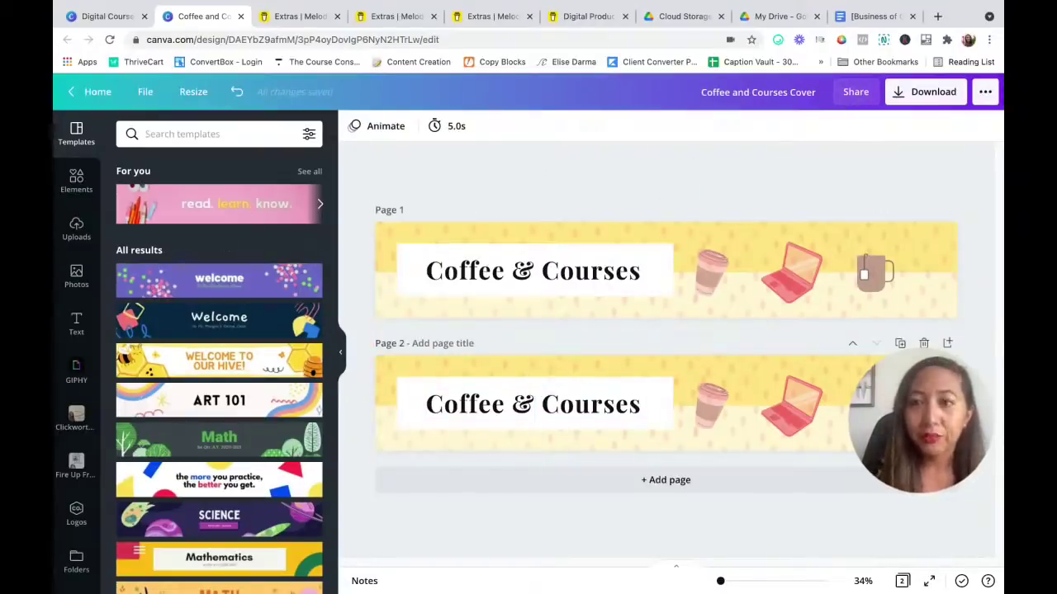
{"action": "left_click", "coordinate": [924, 343]}
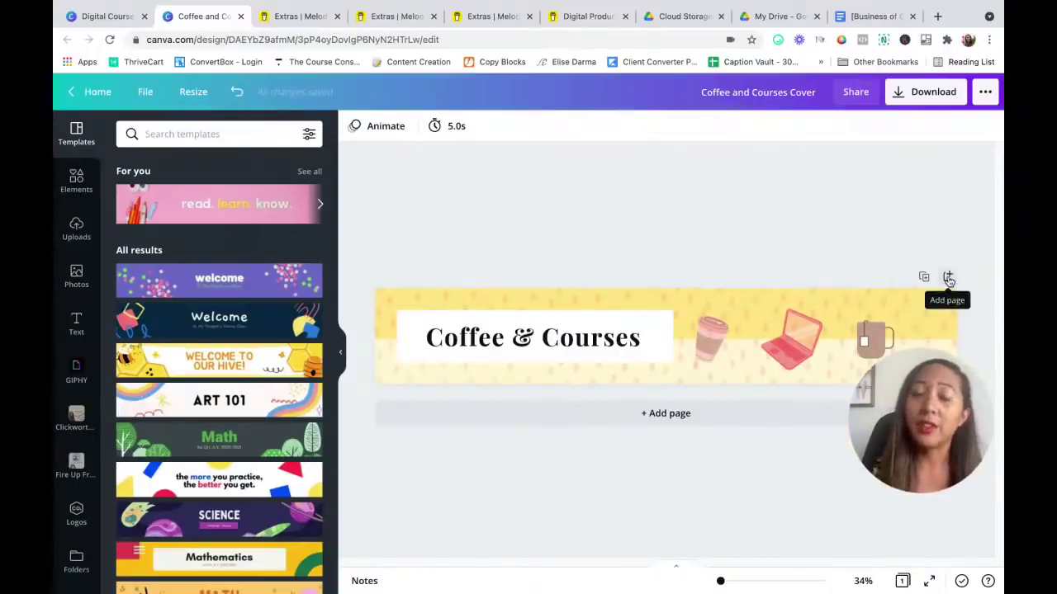
{"action": "left_click", "coordinate": [948, 281]}
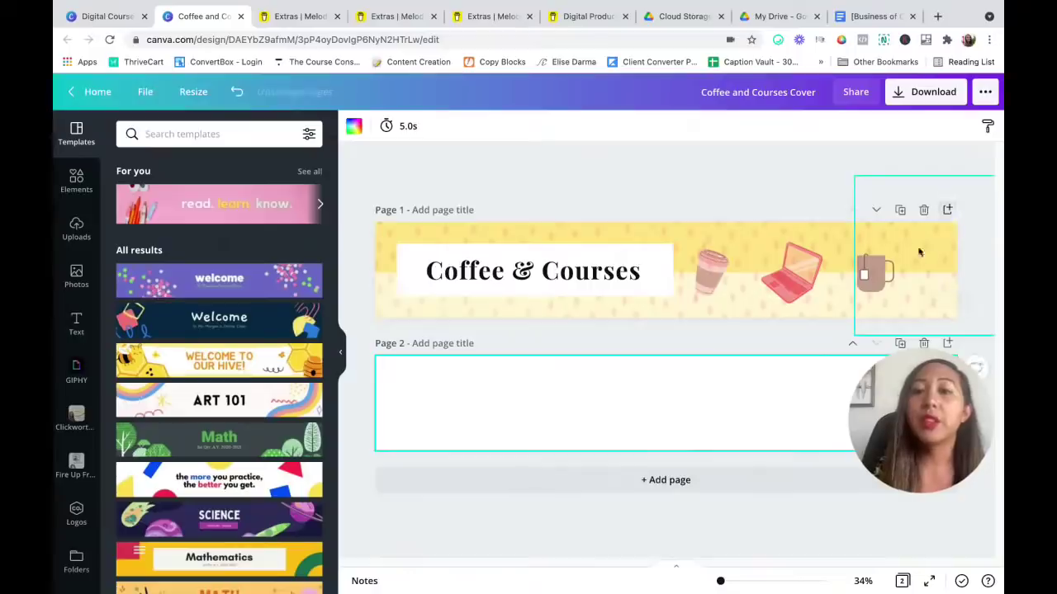
{"action": "left_click", "coordinate": [924, 342]}
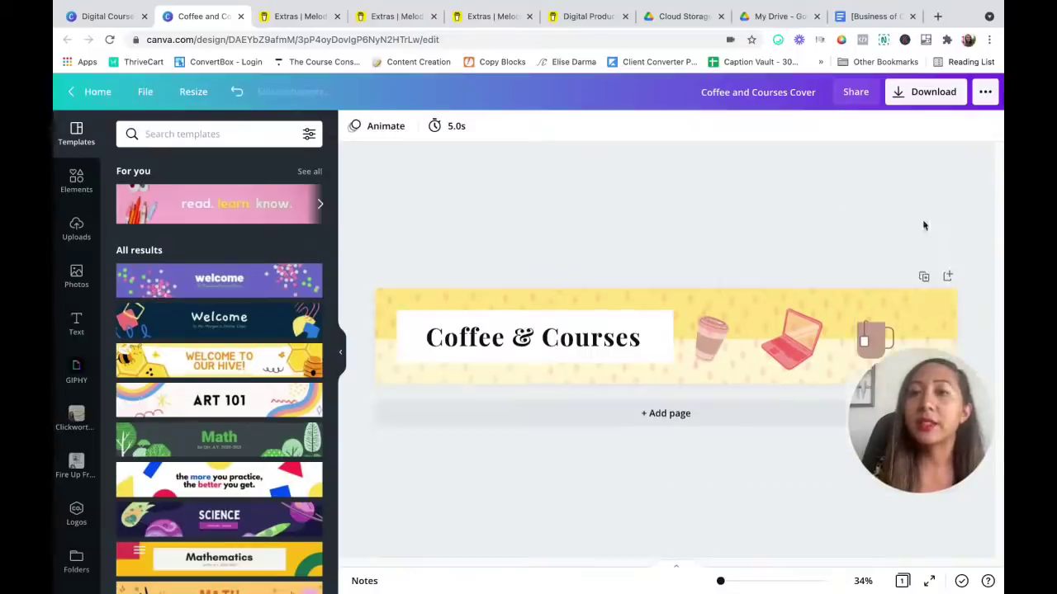
Step: Add a blank second page below the Coffee & Courses banner and view the template filter options
{"action": "left_click", "coordinate": [947, 278]}
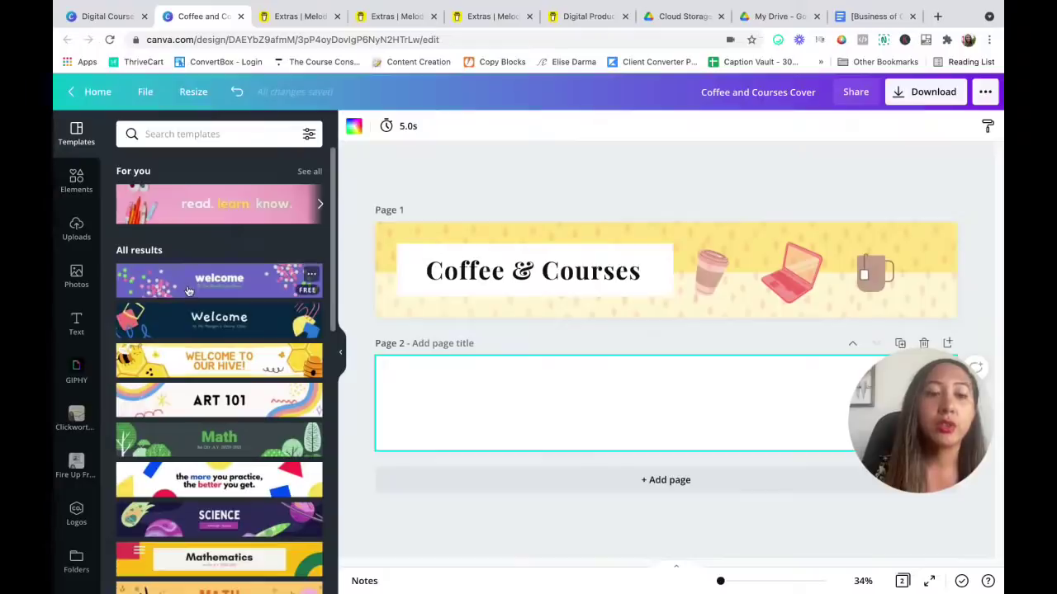
{"action": "left_click", "coordinate": [308, 134]}
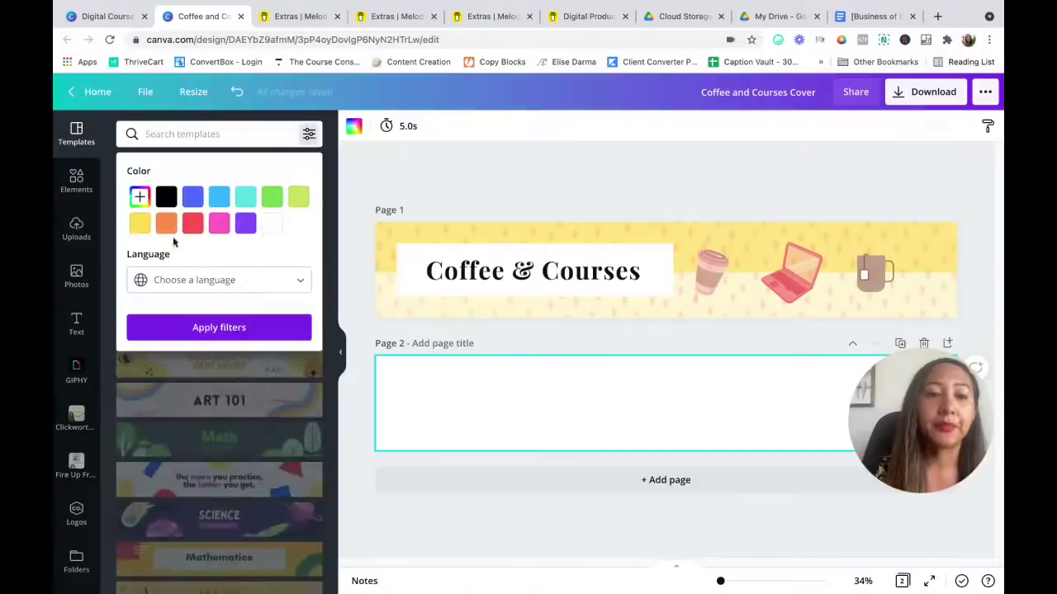
{"action": "left_click", "coordinate": [167, 131]}
Step: Search the elements for "circle" and filter the results to free items only
{"action": "left_click", "coordinate": [85, 189]}
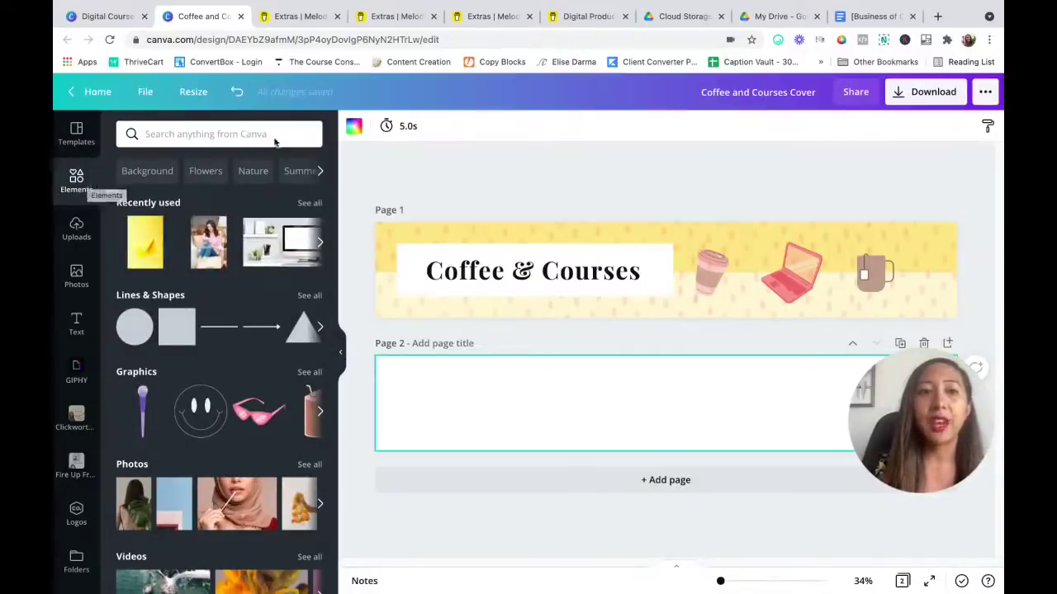
{"action": "left_click", "coordinate": [177, 133]}
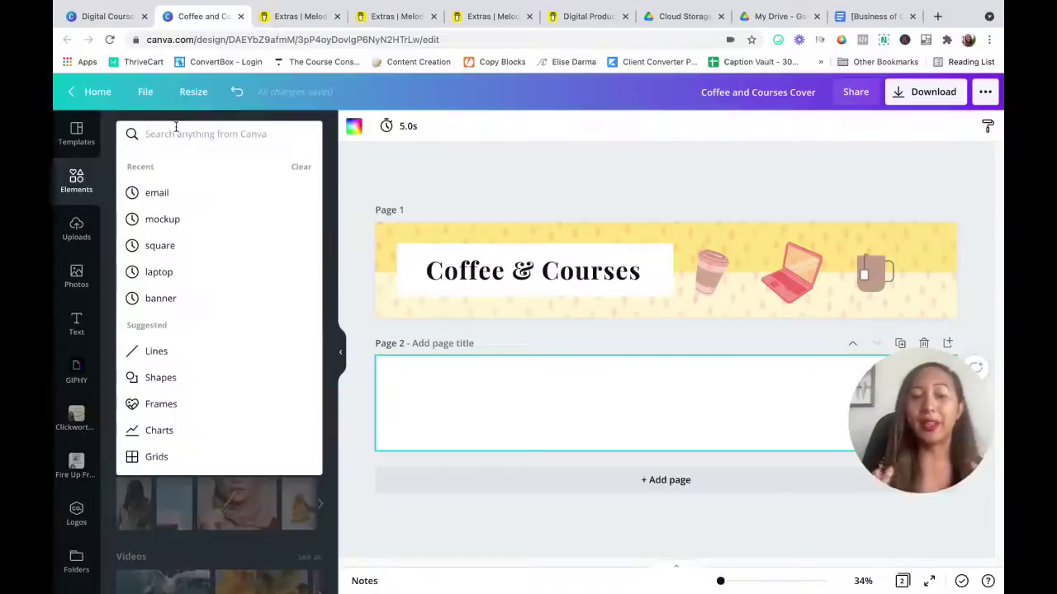
{"action": "type", "text": "circle"}
{"action": "key", "text": "Return"}
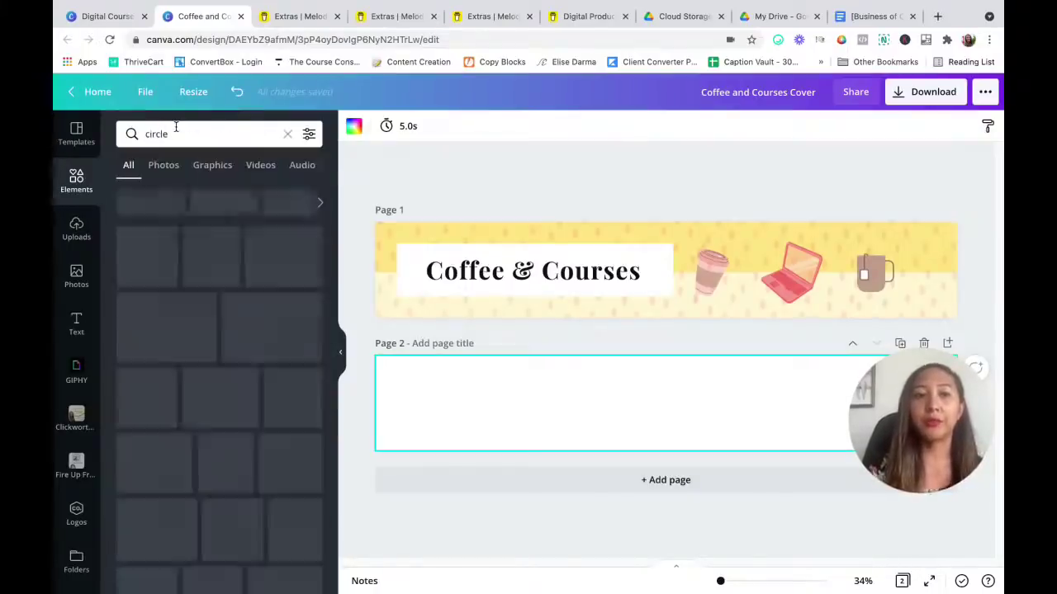
{"action": "left_click", "coordinate": [309, 134]}
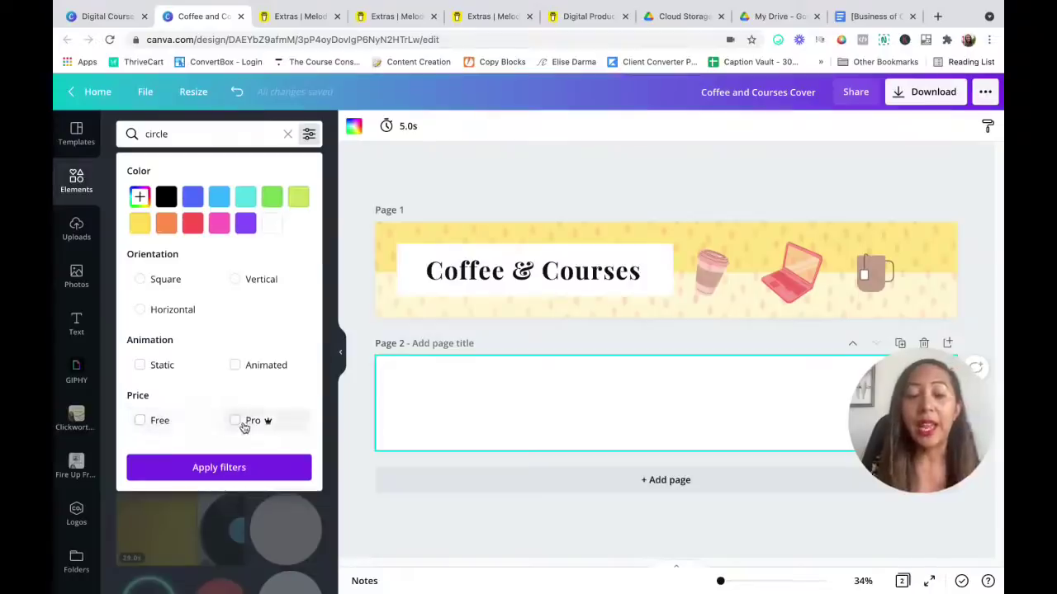
{"action": "left_click", "coordinate": [161, 421]}
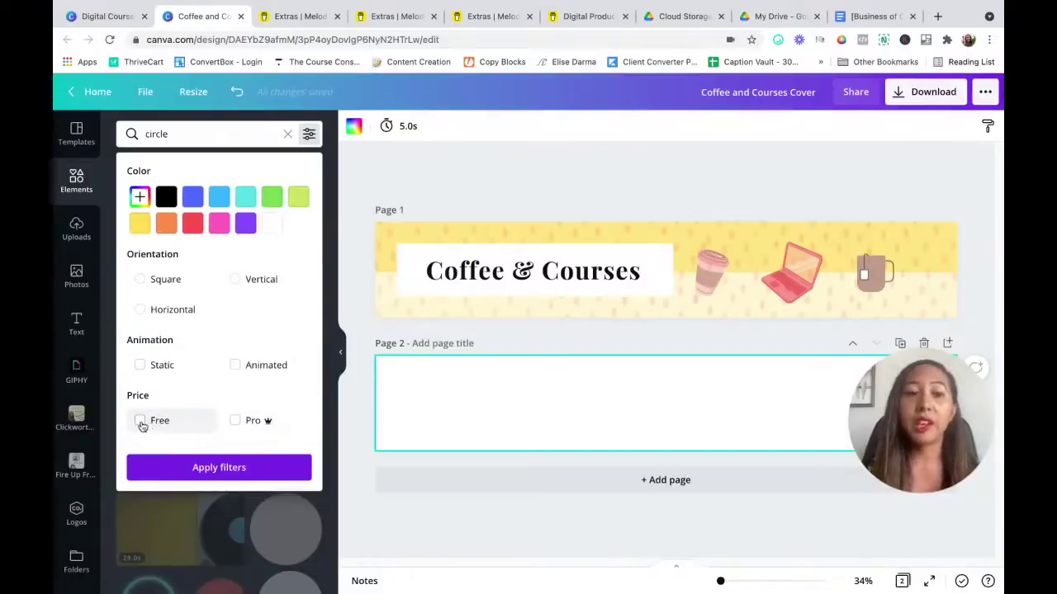
{"action": "left_click", "coordinate": [208, 469]}
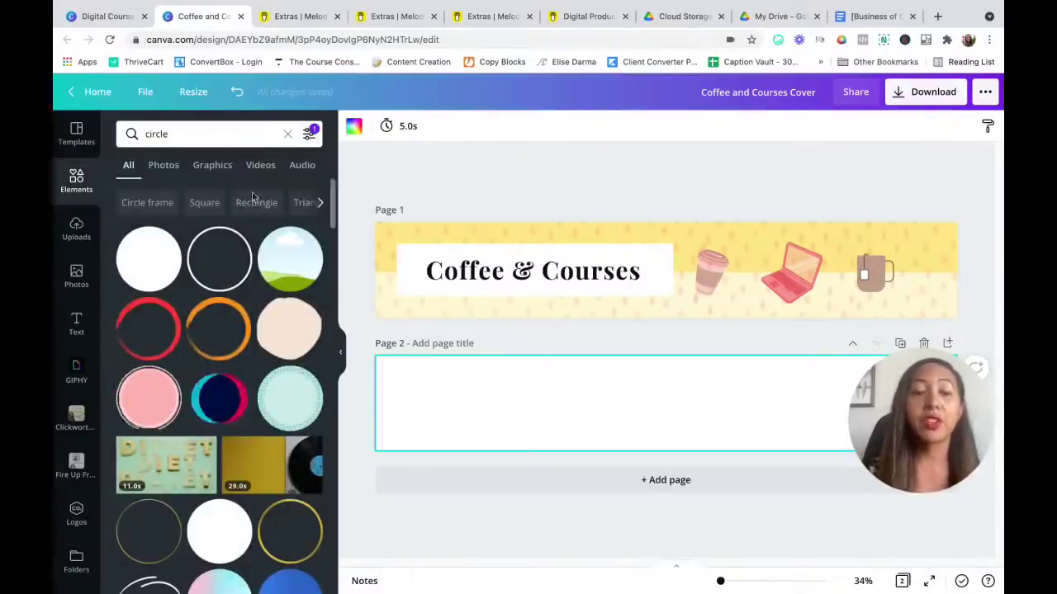
Step: Place the pastel gradient circle and the blue gradient circle side by side near the left end of page 2
{"action": "scroll", "coordinate": [228, 296], "scroll_direction": "down", "scroll_amount": 2}
{"action": "scroll", "coordinate": [229, 296], "scroll_direction": "down", "scroll_amount": 1}
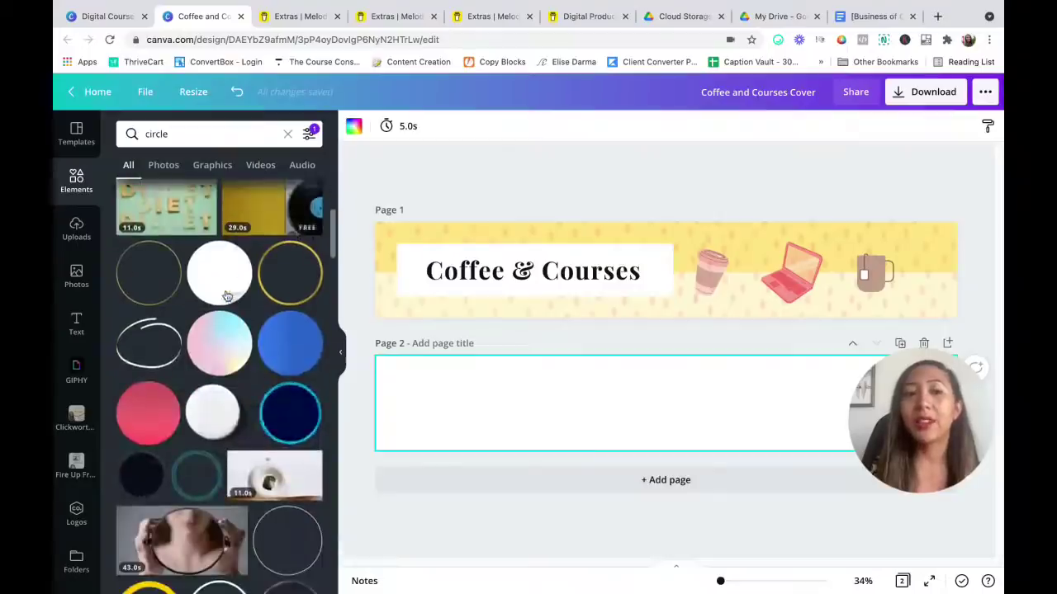
{"action": "left_click", "coordinate": [222, 345]}
{"action": "left_click_drag", "start_coordinate": [655, 399], "coordinate": [420, 401]}
{"action": "left_click", "coordinate": [280, 336]}
{"action": "left_click_drag", "start_coordinate": [665, 403], "coordinate": [526, 403]}
Step: Review the element filters, clear the circle search and delete page 2 with its two circles
{"action": "scroll", "coordinate": [212, 333], "scroll_direction": "down", "scroll_amount": 3}
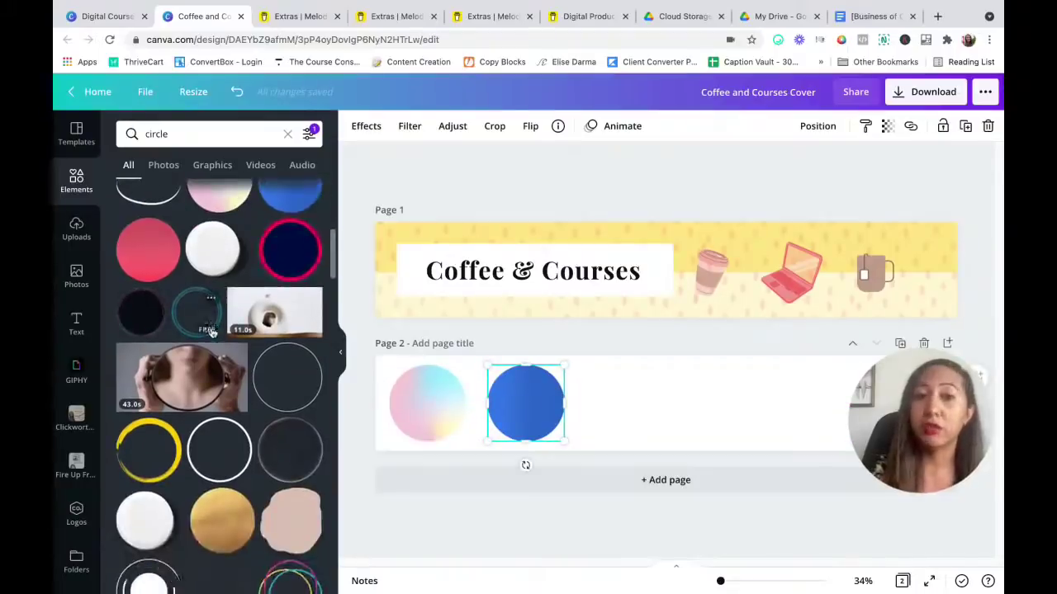
{"action": "left_click", "coordinate": [309, 134]}
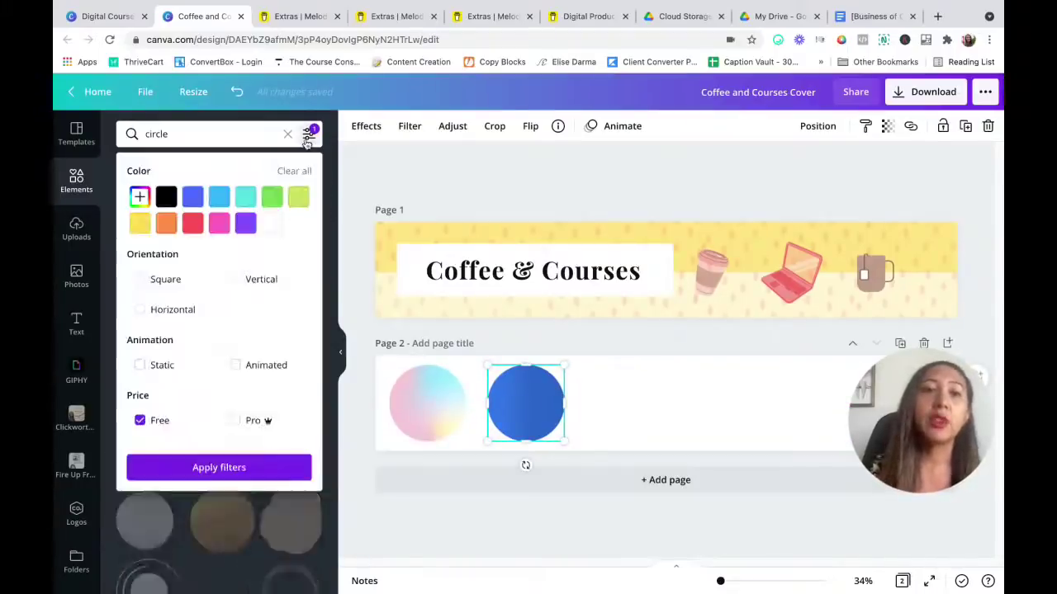
{"action": "left_click", "coordinate": [288, 135]}
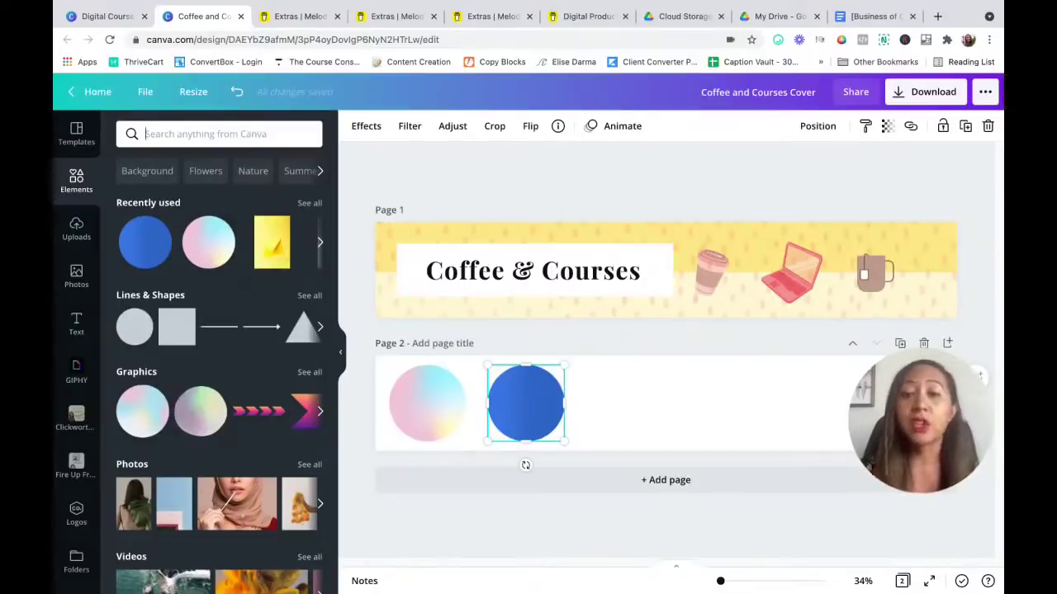
{"action": "left_click", "coordinate": [924, 343]}
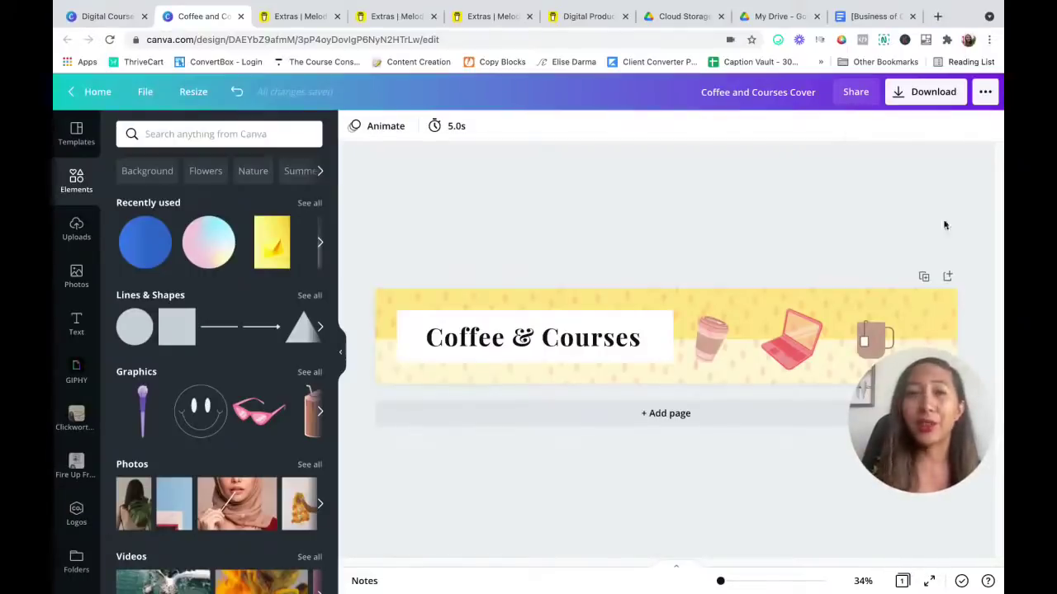
Step: Add another blank page below the banner and search the elements for "frame"
{"action": "left_click", "coordinate": [947, 276]}
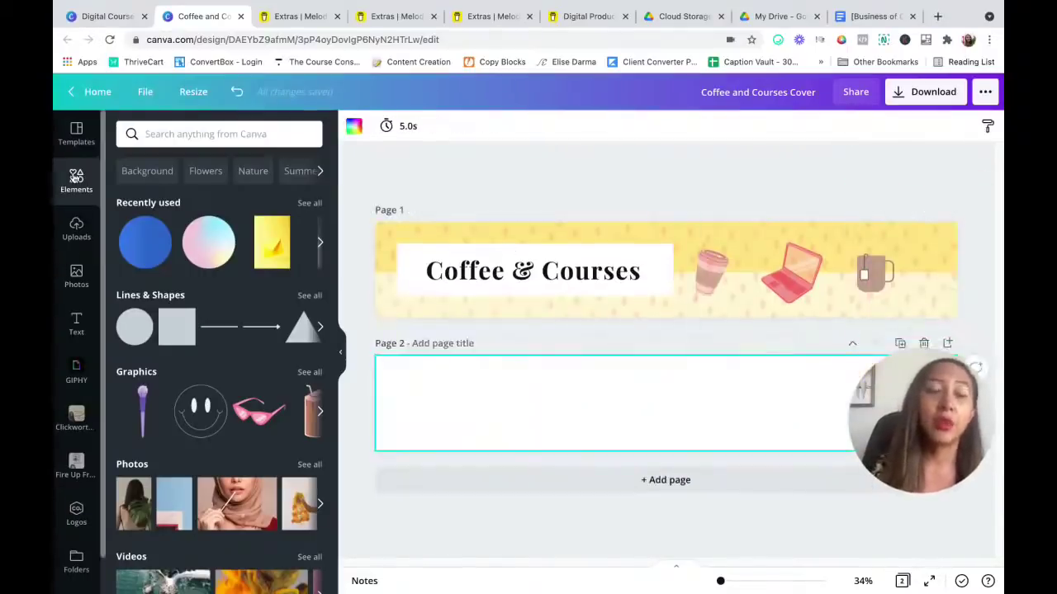
{"action": "left_click", "coordinate": [192, 135]}
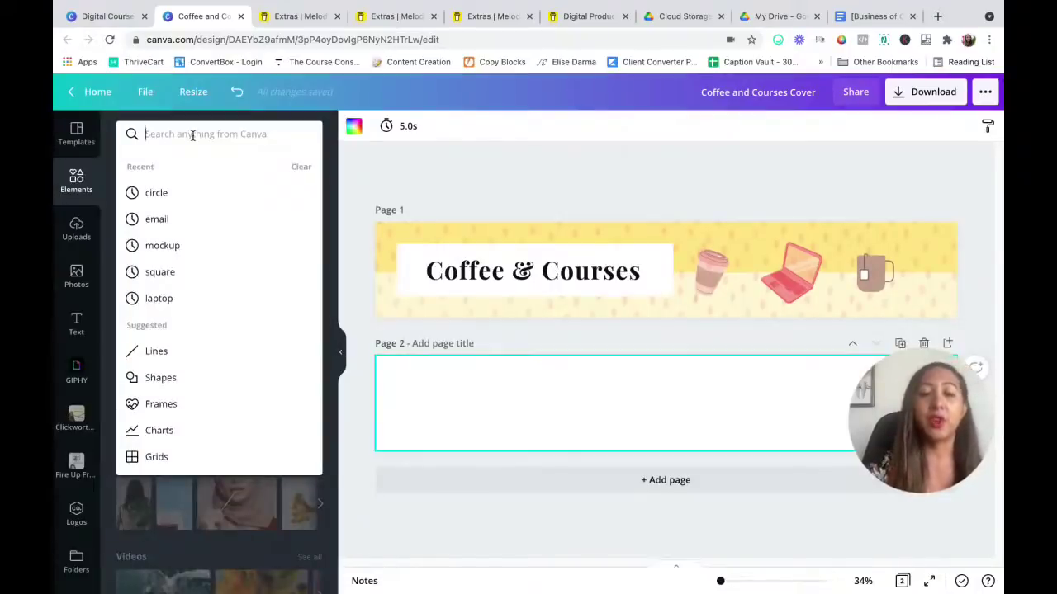
{"action": "type", "text": "frame"}
{"action": "key", "text": "Return"}
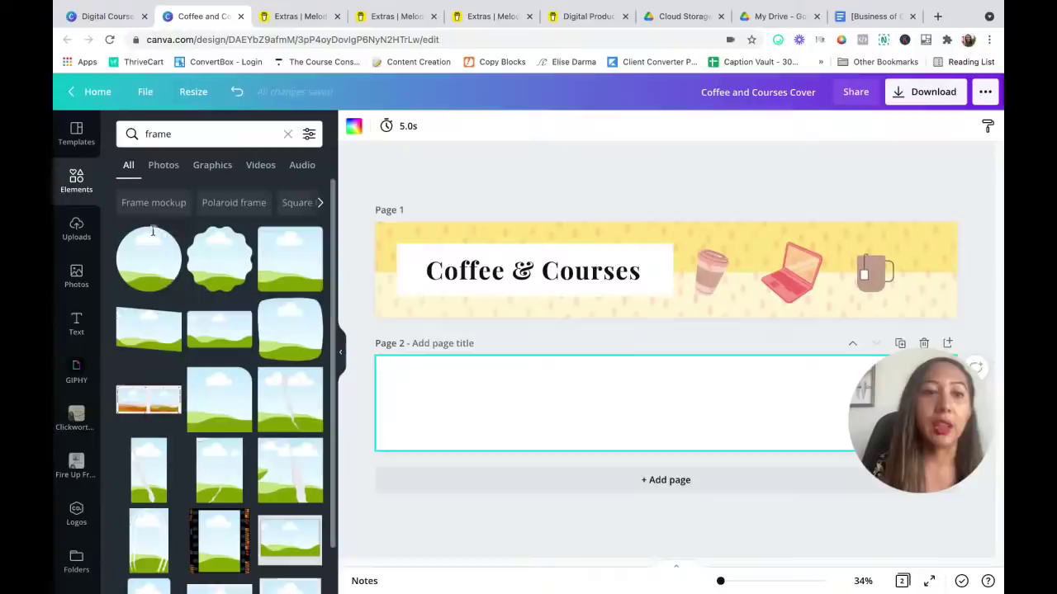
Step: Try a square picture frame at the left end of page 2 and delete that page
{"action": "left_click", "coordinate": [281, 263]}
{"action": "left_click_drag", "start_coordinate": [667, 411], "coordinate": [510, 490]}
{"action": "left_click", "coordinate": [559, 402]}
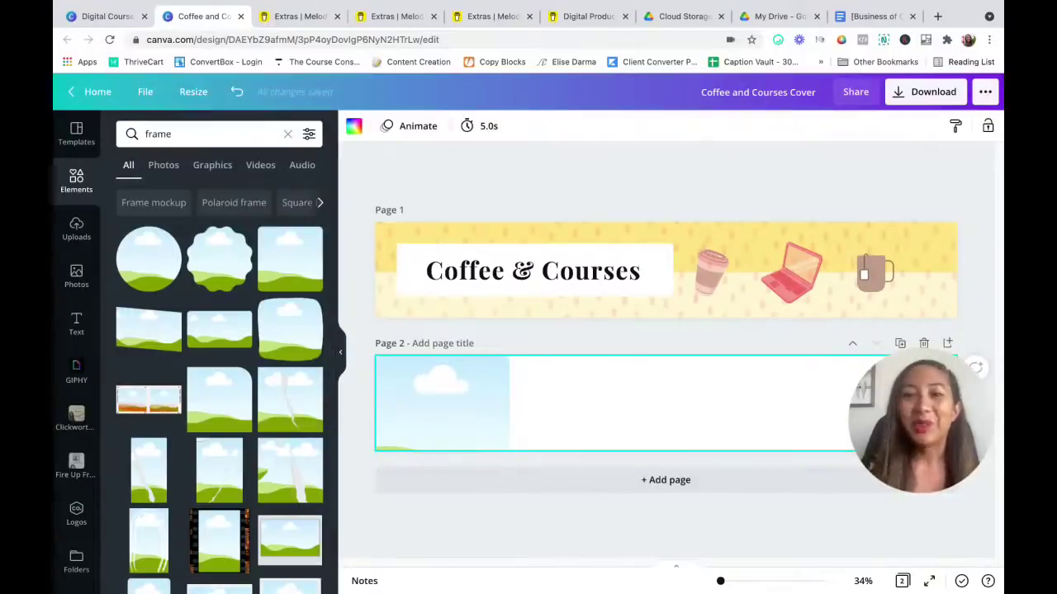
{"action": "left_click", "coordinate": [920, 344]}
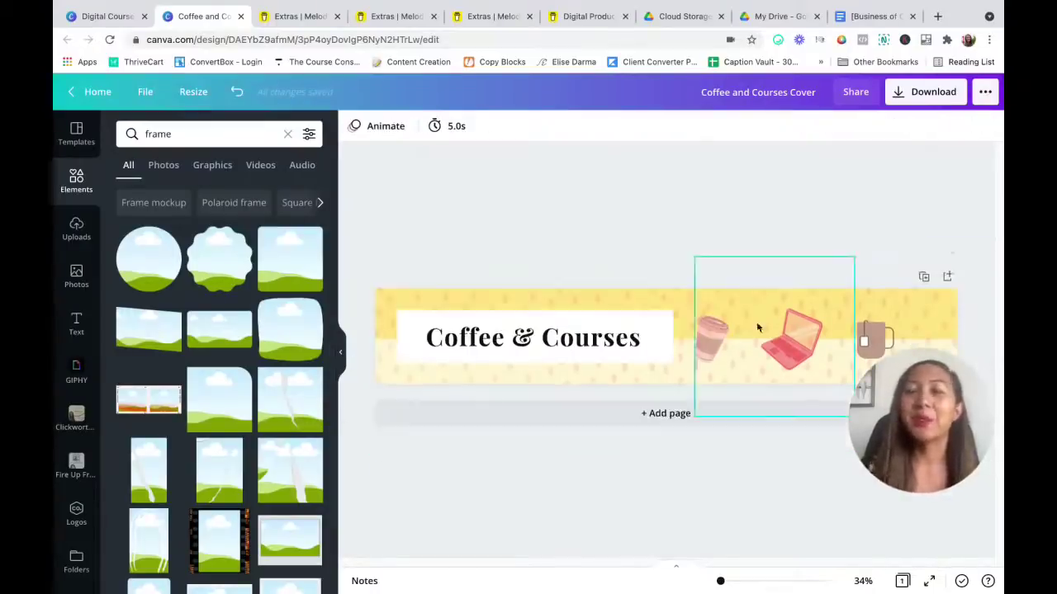